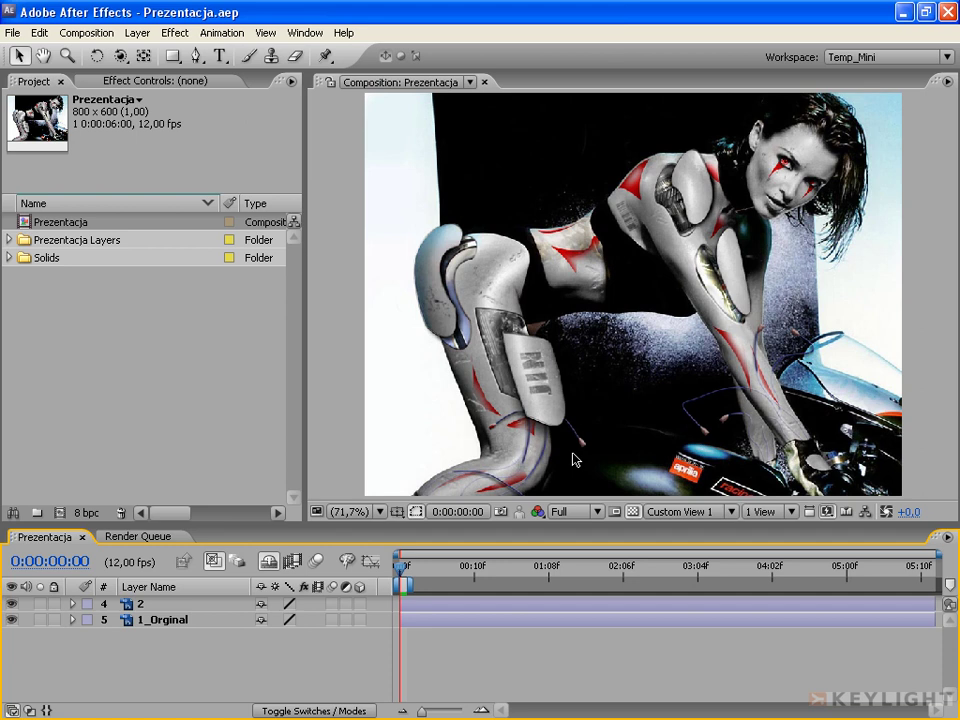
Select the Pen tool (G) in the Tools panel
{"action": "left_click", "coordinate": [197, 56]}
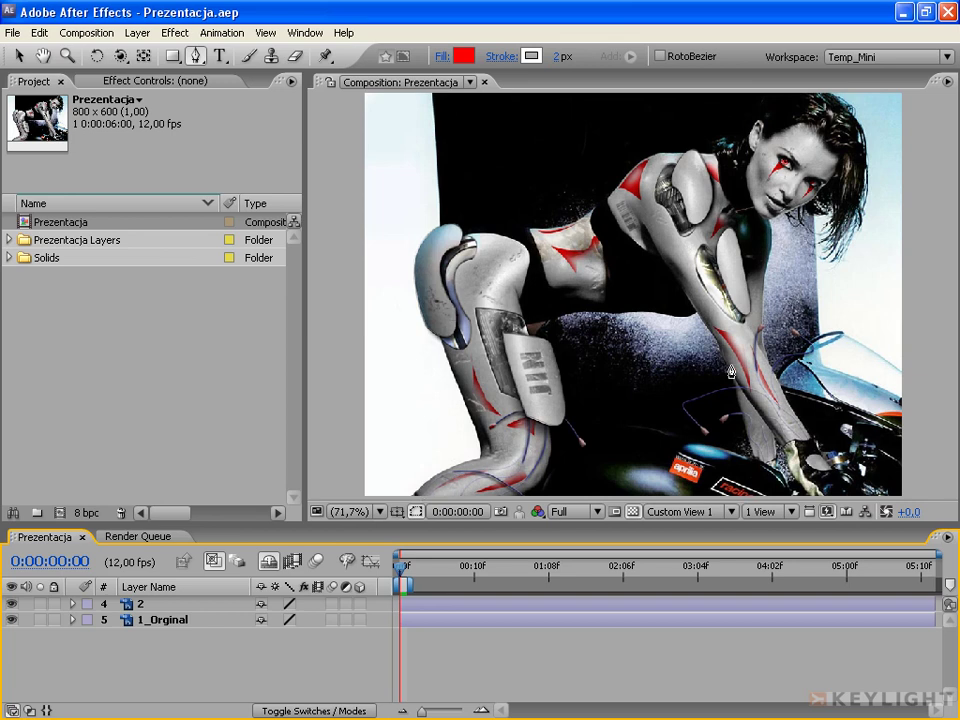
Keep the standard Pen Tool from its flyout, then switch to the Zoom tool (Z)
{"action": "left_click", "coordinate": [198, 56]}
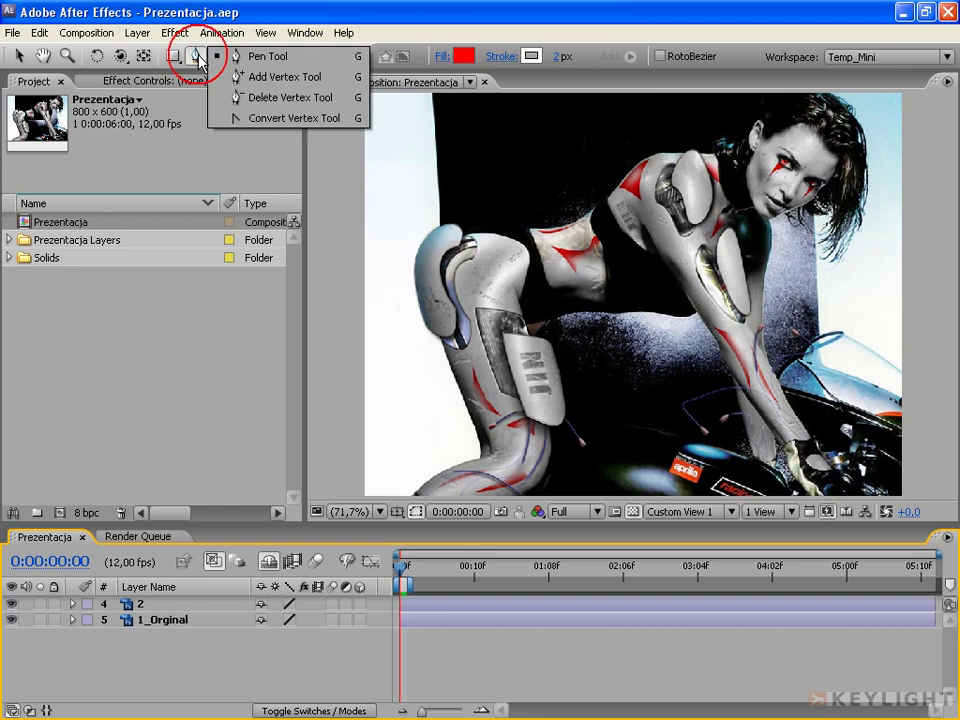
{"action": "left_click", "coordinate": [321, 60]}
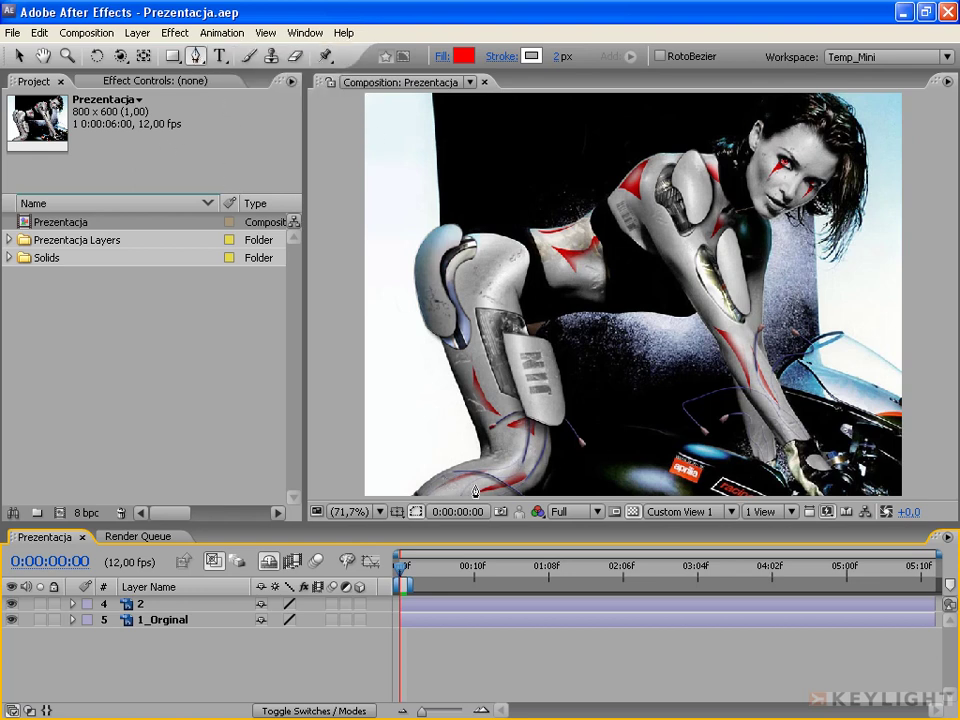
{"action": "key", "text": "z"}
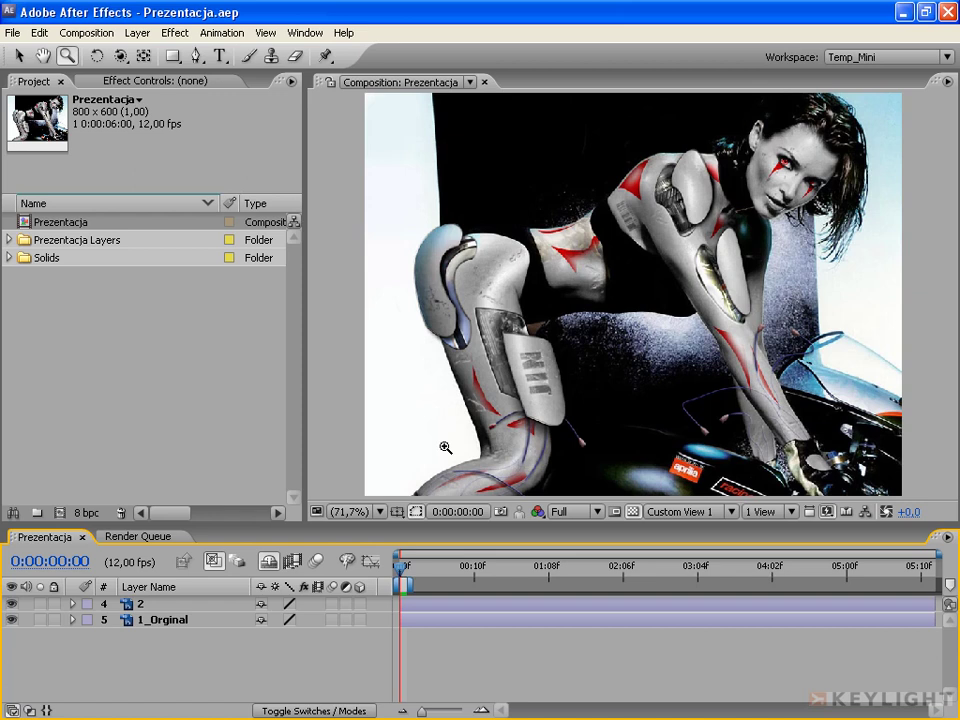
Zoom the composition to 200% and pan the view to the leg's lower bend
{"action": "left_click", "coordinate": [460, 487]}
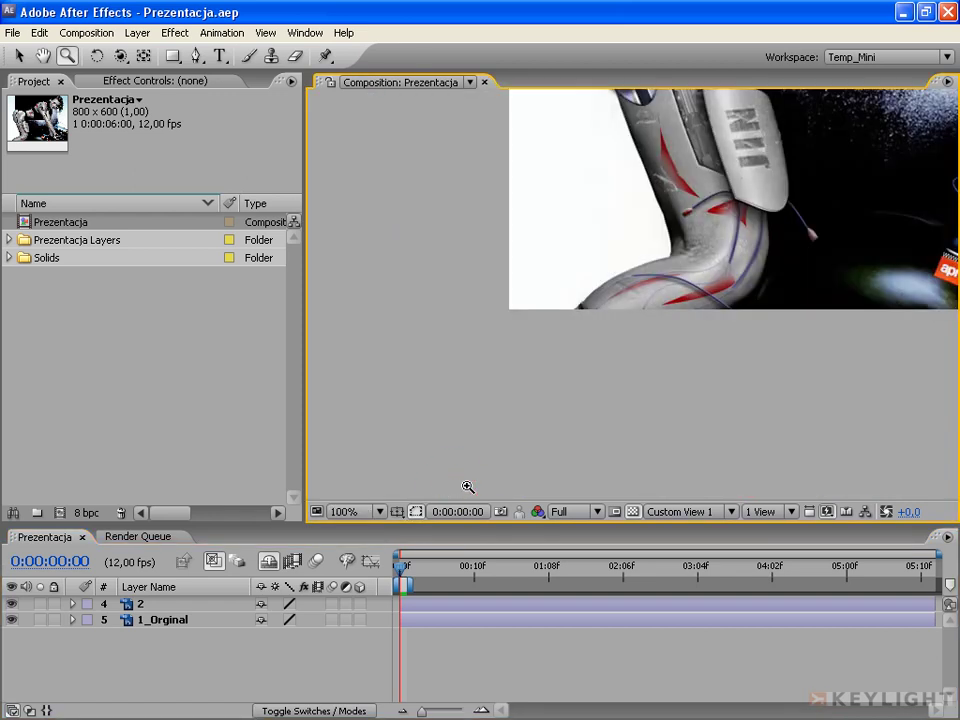
{"action": "left_click", "coordinate": [750, 185]}
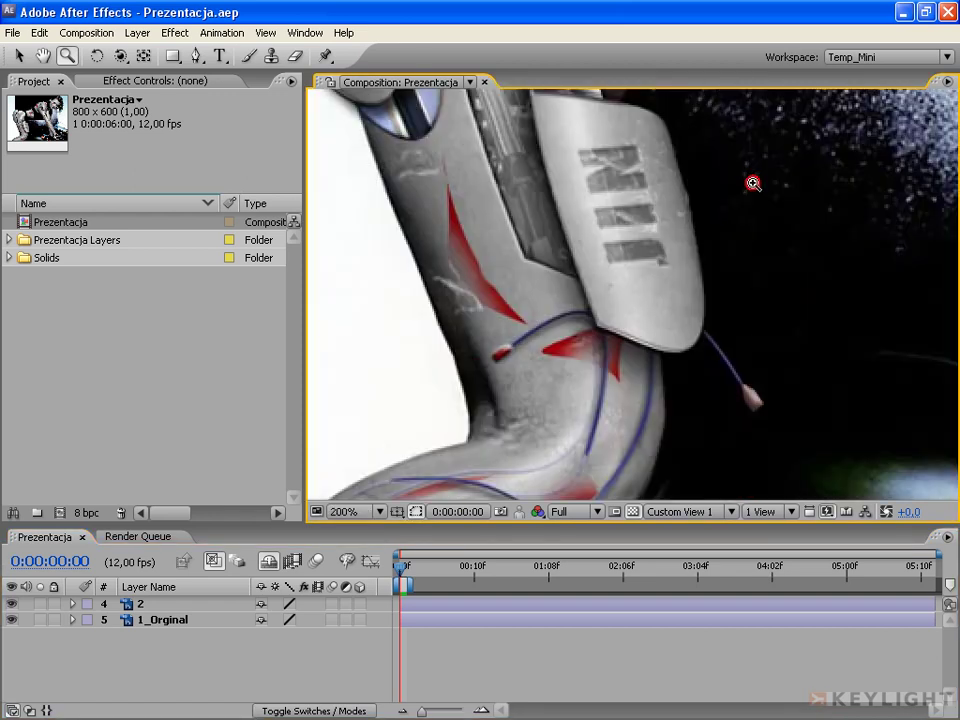
{"action": "key", "text": "g"}
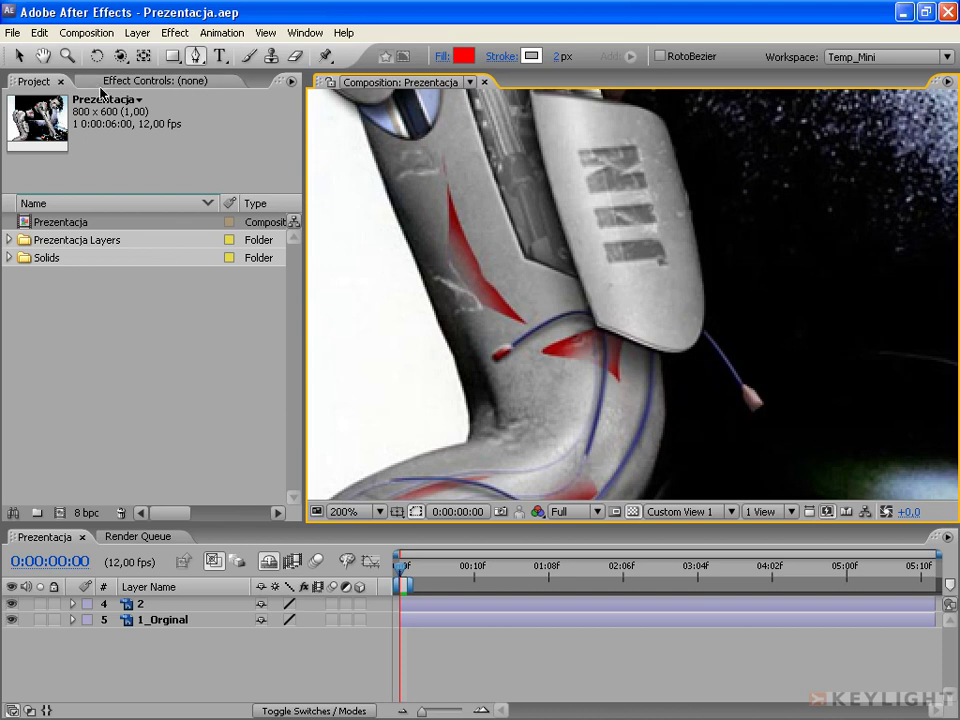
{"action": "key", "text": "h"}
{"action": "left_click_drag", "start_coordinate": [455, 438], "coordinate": [644, 345]}
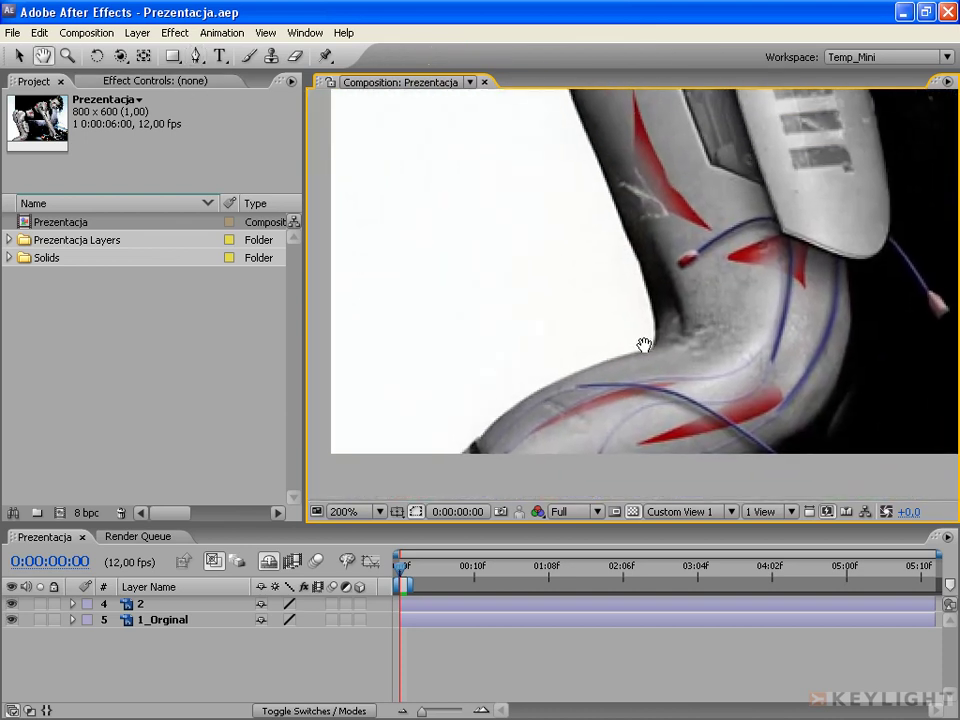
Delete the accidental Shape Layer 1 left by stray pen clicks
{"action": "key", "text": "g"}
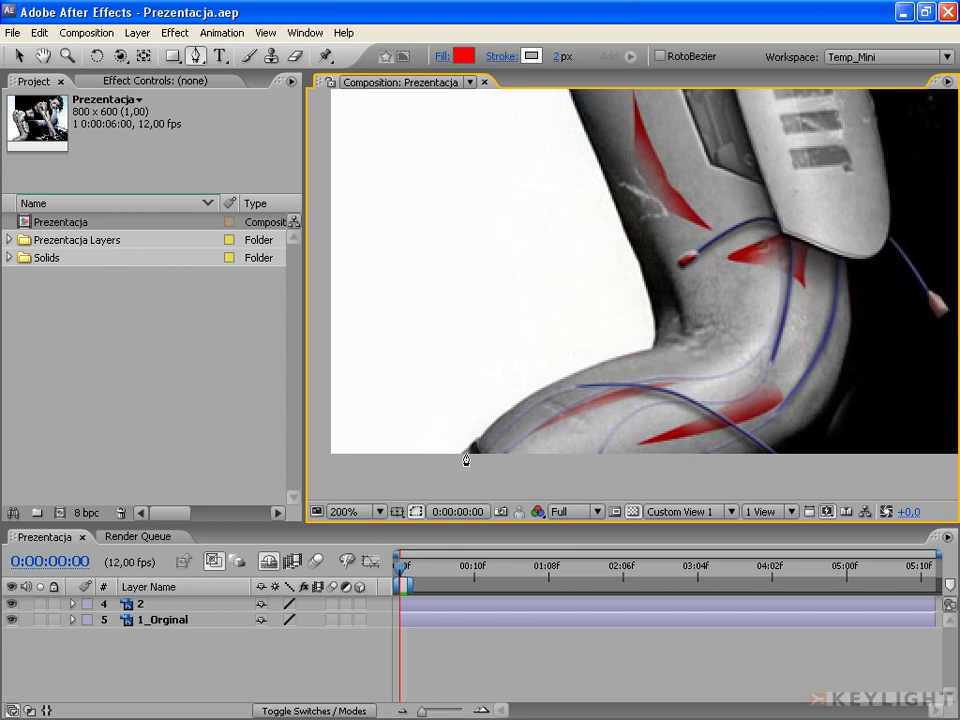
{"action": "left_click", "coordinate": [466, 461]}
{"action": "left_click", "coordinate": [449, 429]}
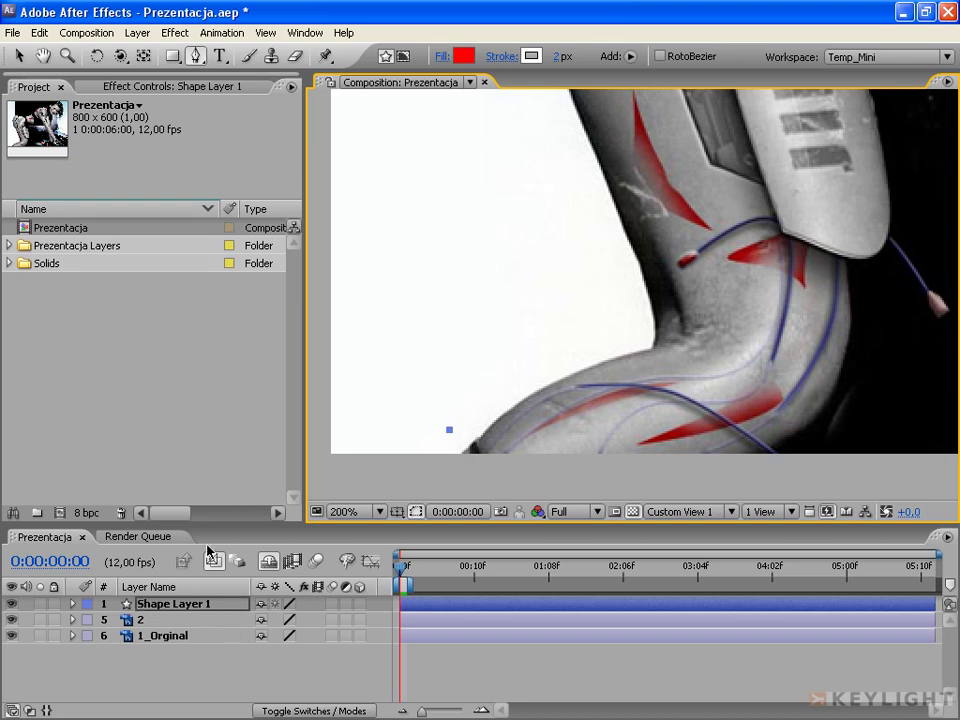
{"action": "left_click", "coordinate": [335, 551]}
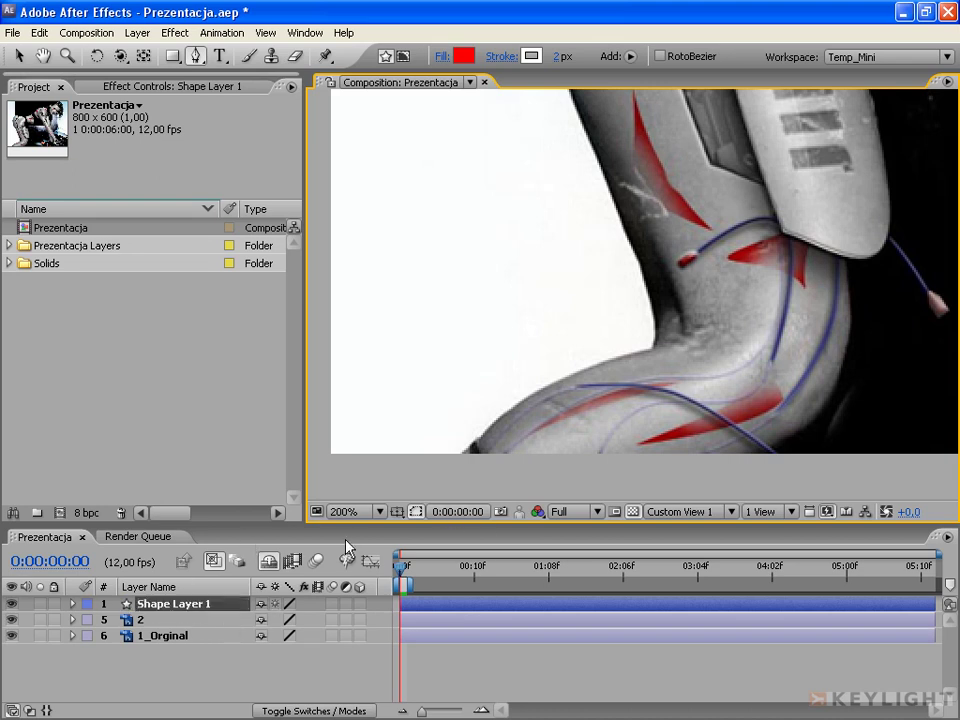
{"action": "key", "text": "Delete"}
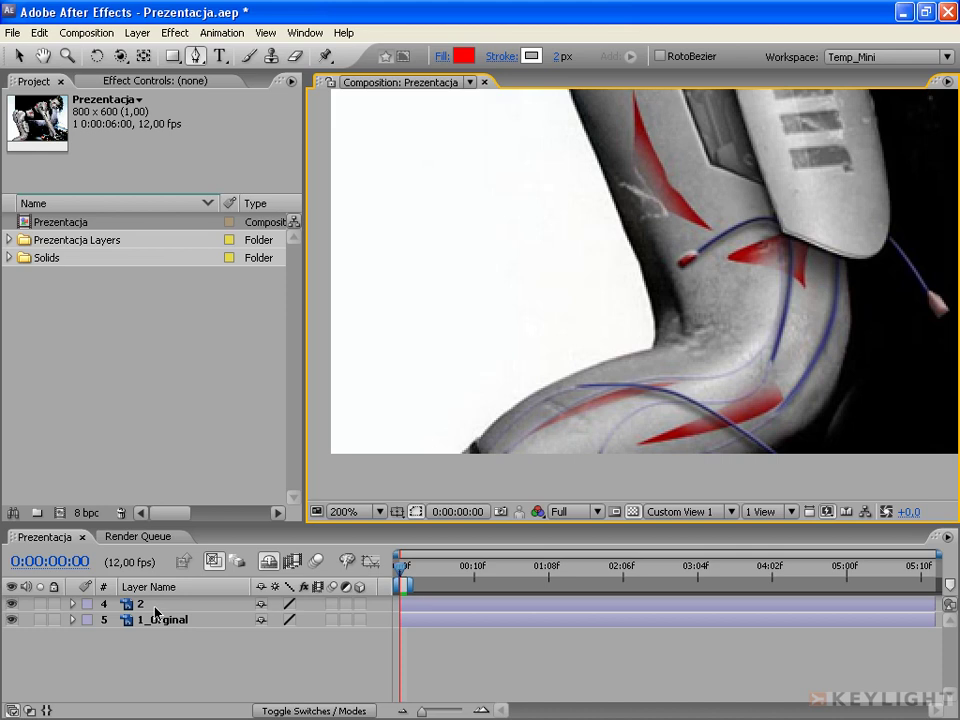
On layer 2, drag out a curved first mask vertex at the leg's bottom edge and expand it to show Mask 1
{"action": "left_click", "coordinate": [154, 606]}
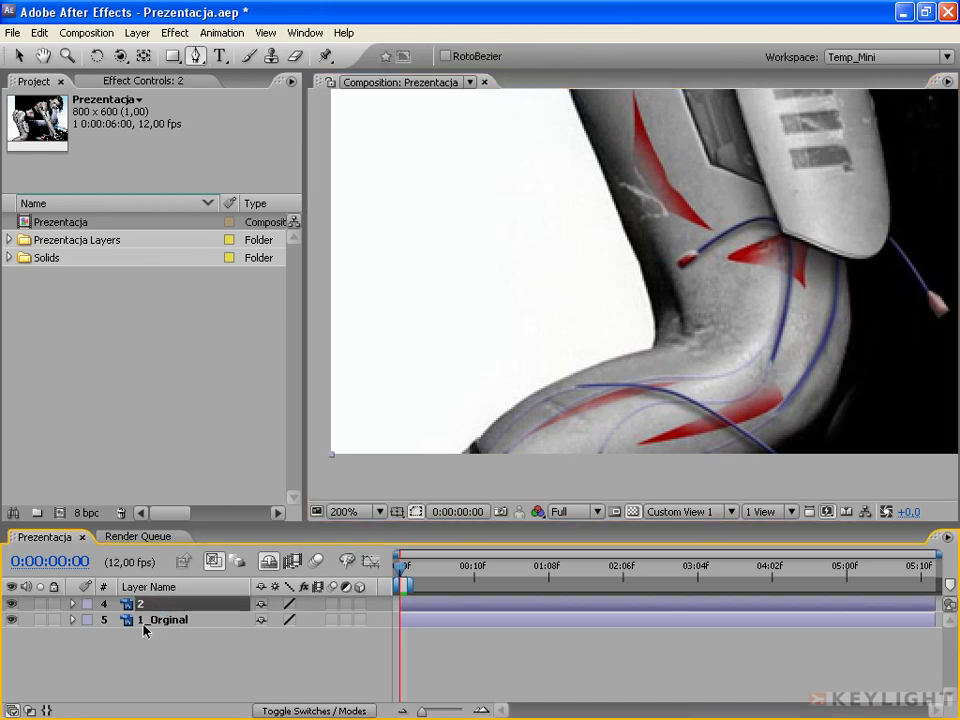
{"action": "left_click", "coordinate": [459, 454]}
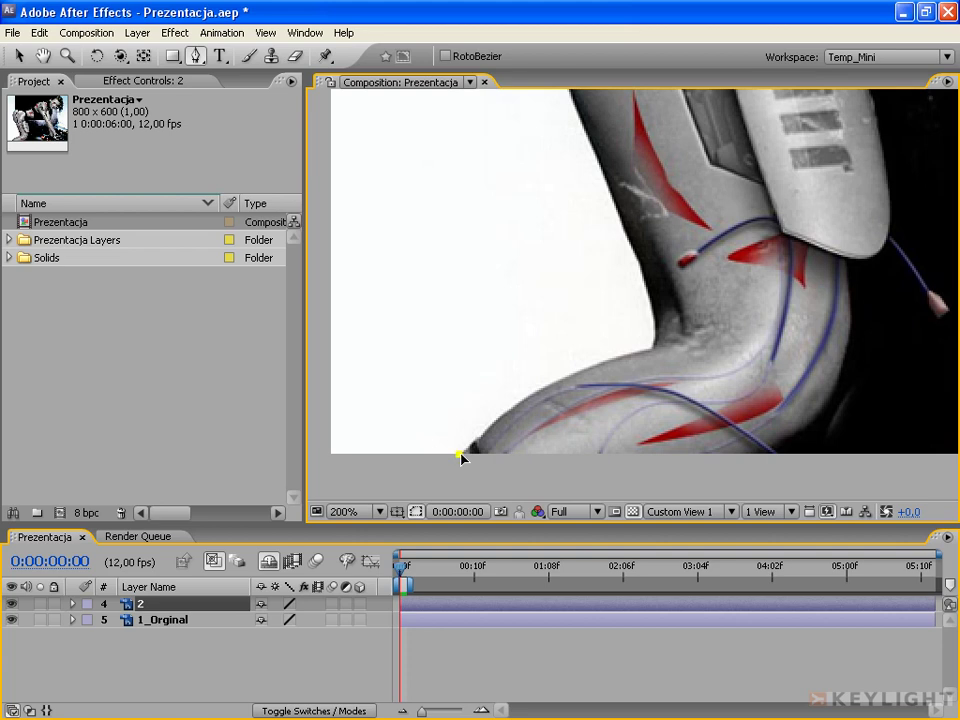
{"action": "mouse_move", "coordinate": [461, 457]}
{"action": "left_mouse_down"}
{"action": "mouse_move", "coordinate": [466, 434]}
{"action": "mouse_move", "coordinate": [537, 404]}
{"action": "mouse_move", "coordinate": [520, 490]}
{"action": "mouse_move", "coordinate": [499, 376]}
{"action": "left_mouse_up"}
{"action": "left_click_drag", "start_coordinate": [499, 376], "coordinate": [507, 377]}
{"action": "left_click_drag", "start_coordinate": [507, 377], "coordinate": [507, 377]}
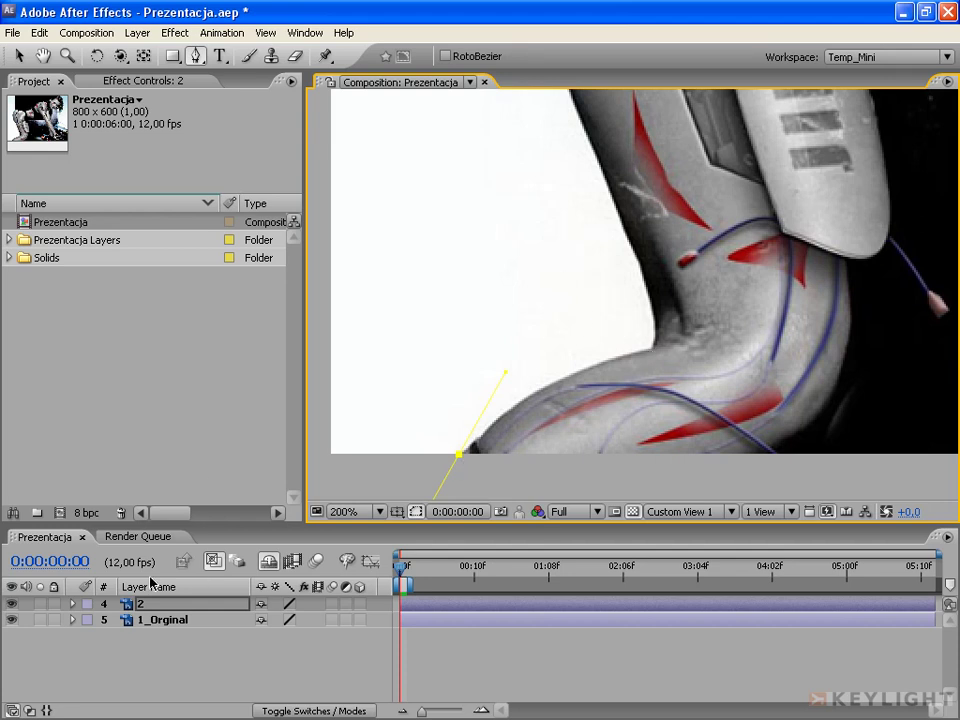
{"action": "left_click", "coordinate": [73, 604]}
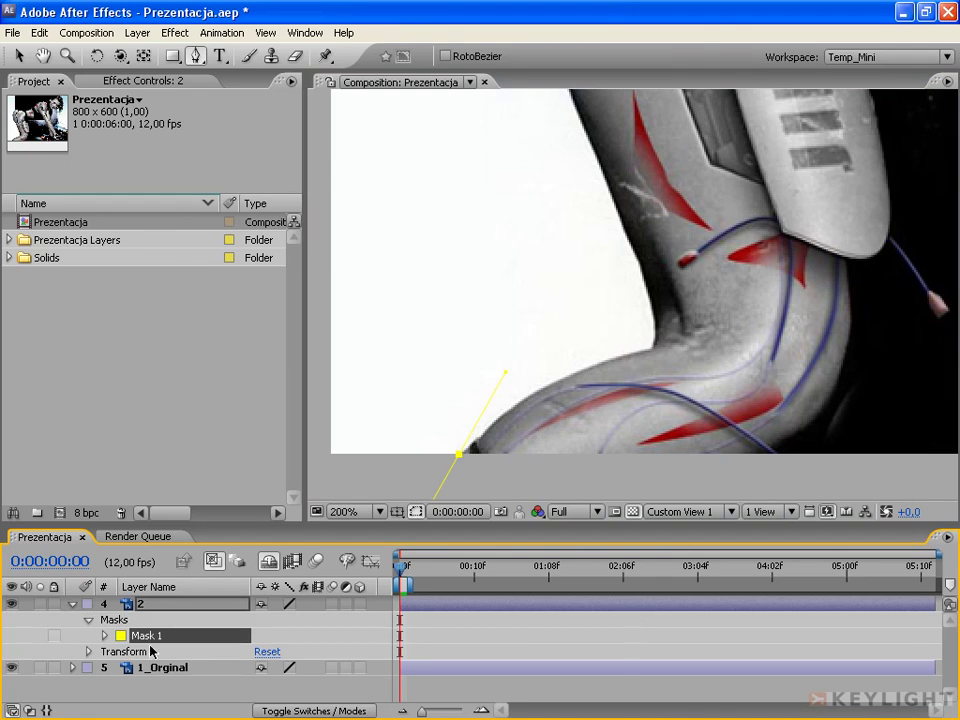
Change Mask 1's colour from yellow FFFF00 to red FF0000
{"action": "left_click", "coordinate": [113, 620]}
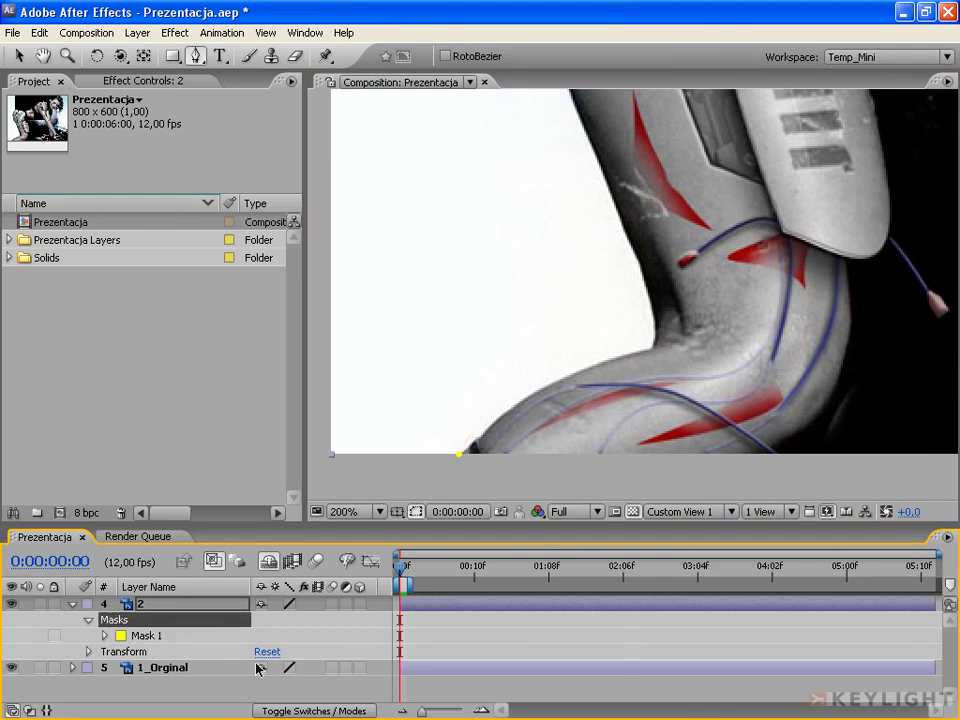
{"action": "left_click", "coordinate": [121, 636]}
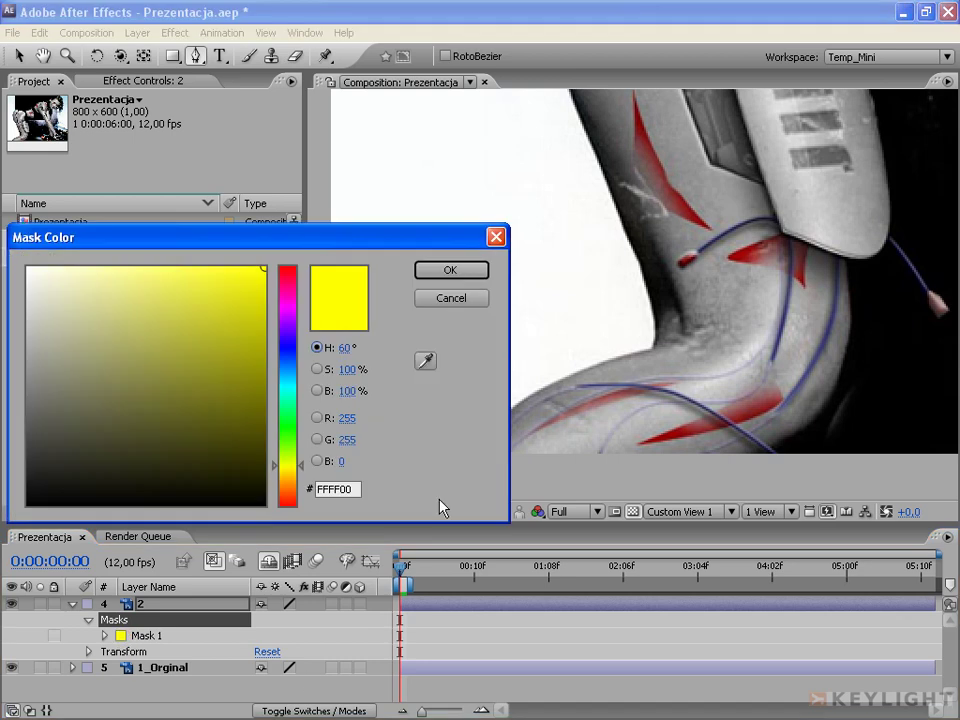
{"action": "left_click", "coordinate": [336, 489]}
{"action": "right_click", "coordinate": [343, 488]}
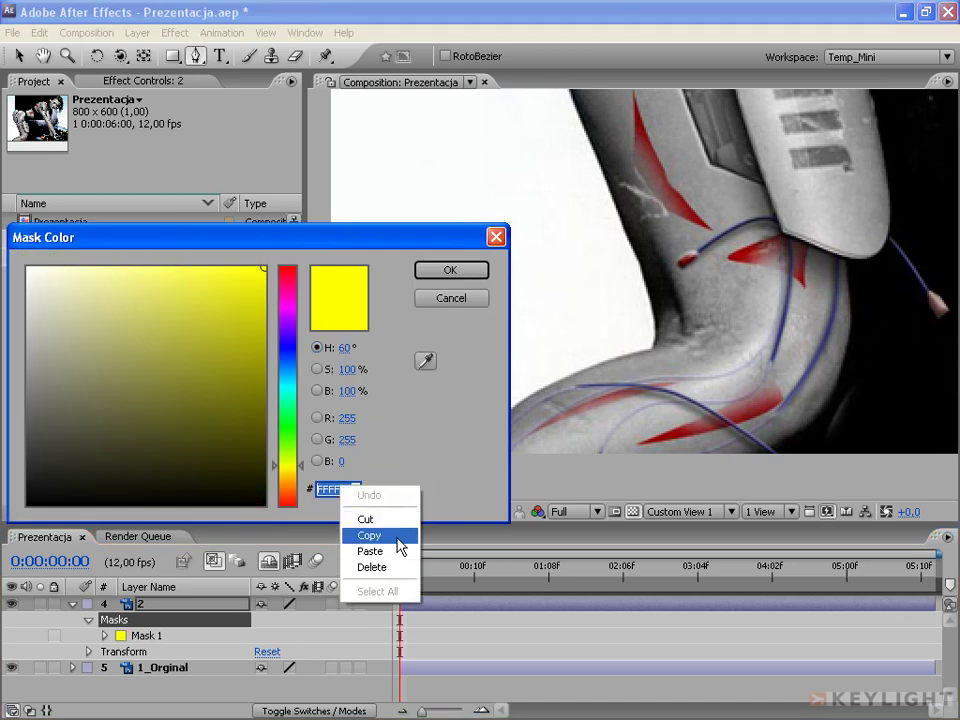
{"action": "left_click", "coordinate": [404, 537]}
{"action": "left_click_drag", "start_coordinate": [290, 318], "coordinate": [294, 261]}
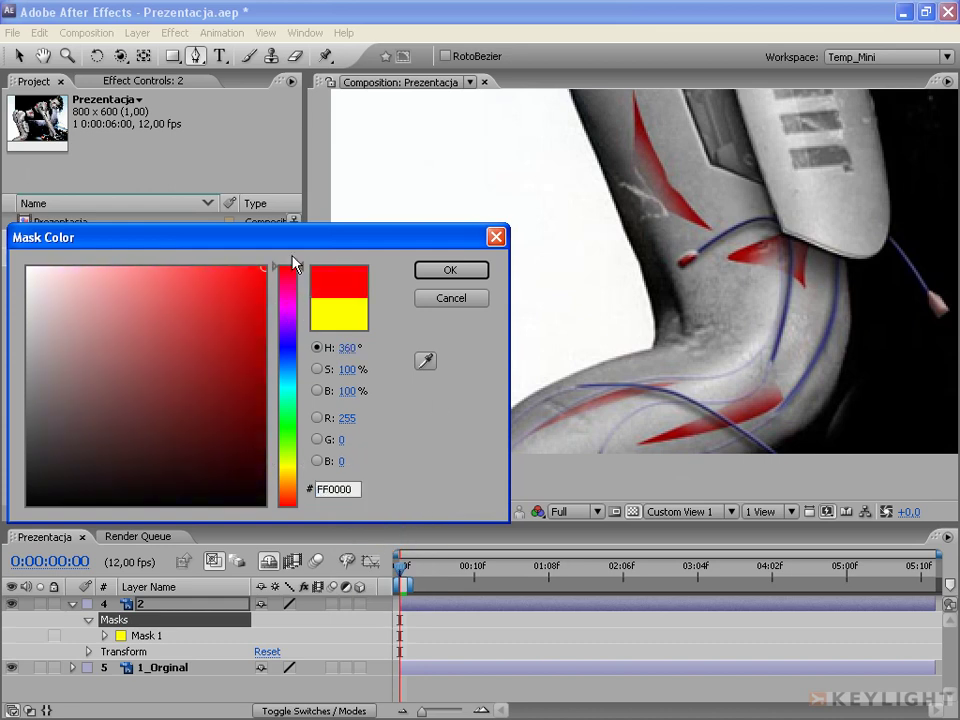
{"action": "left_click", "coordinate": [425, 270]}
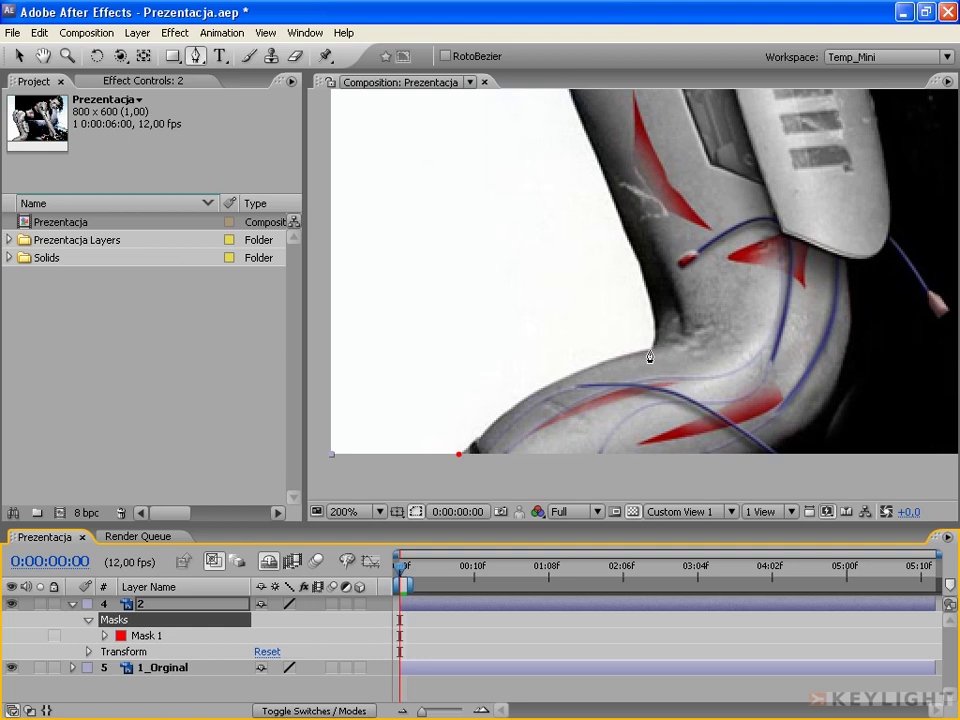
Add a second mask point with horizontal handles at the knee's inner bend and save the project
{"action": "left_click", "coordinate": [135, 635]}
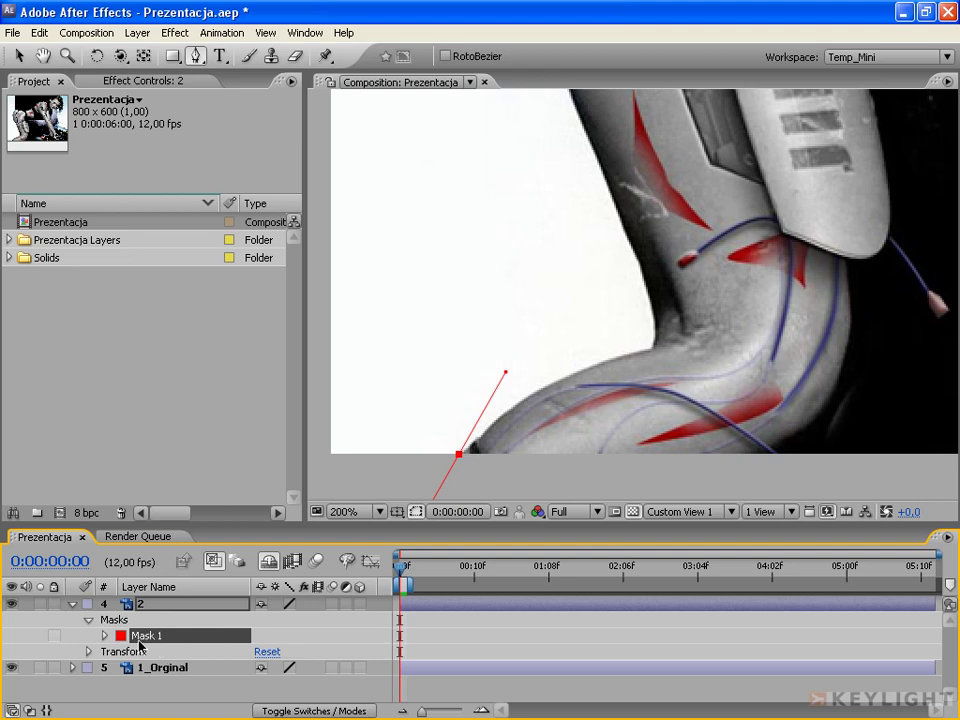
{"action": "left_click", "coordinate": [651, 350]}
{"action": "left_click_drag", "start_coordinate": [651, 350], "coordinate": [707, 350]}
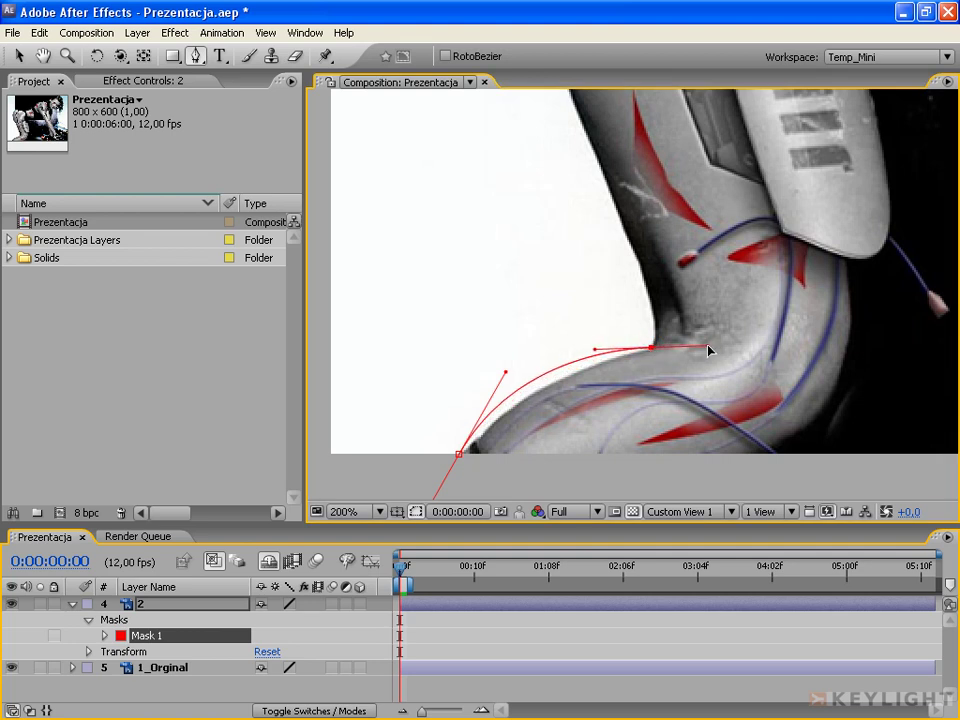
{"action": "key", "text": "ctrl+s"}
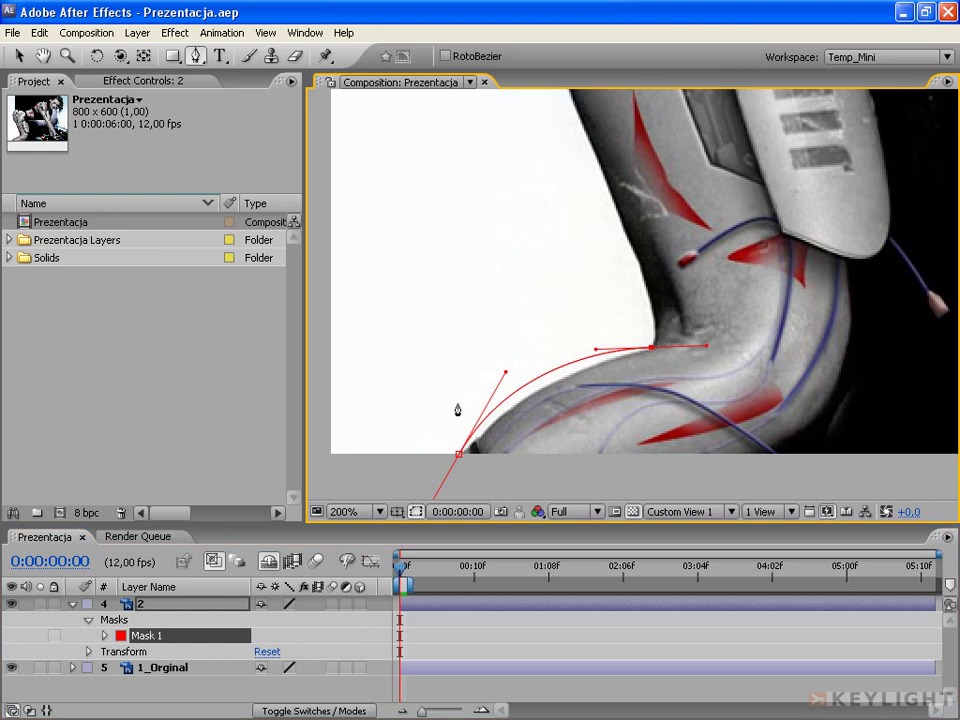
Zoom into the knee and drag the tangent handles so the curve hugs the leg's edge
{"action": "key", "text": "z"}
{"action": "left_click_drag", "start_coordinate": [426, 293], "coordinate": [732, 475]}
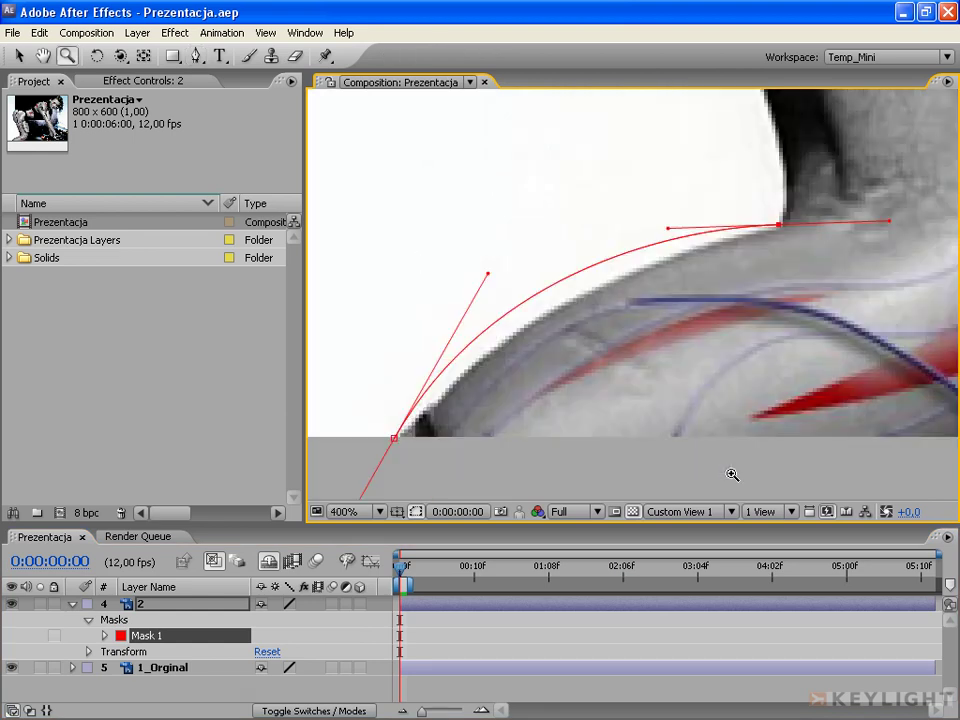
{"action": "key", "text": "space"}
{"action": "left_click_drag", "start_coordinate": [679, 295], "coordinate": [648, 320]}
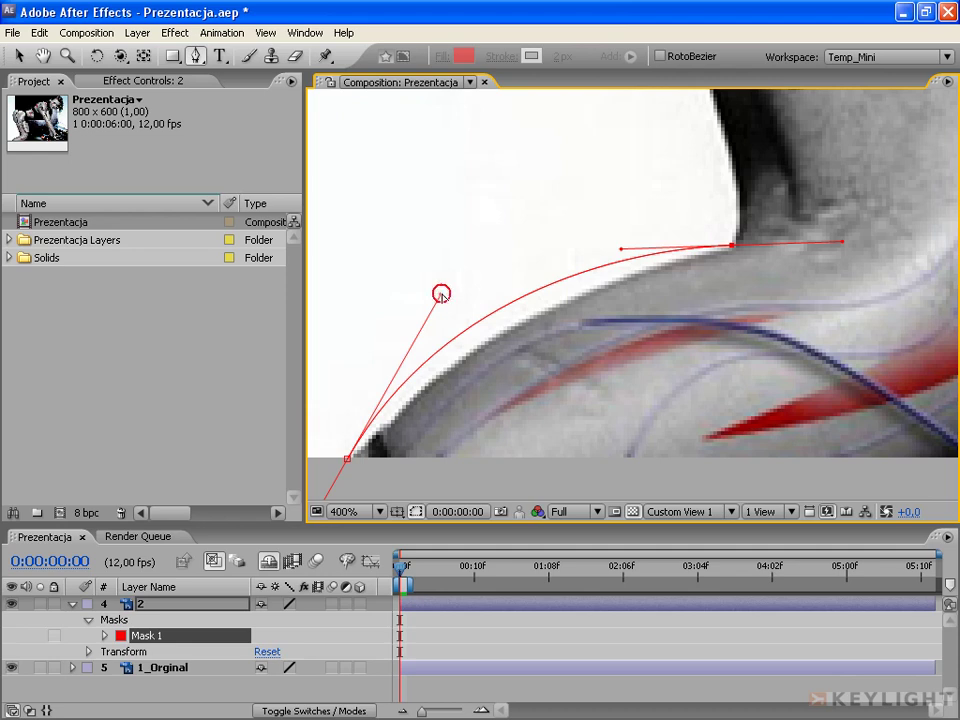
{"action": "mouse_move", "coordinate": [441, 296]}
{"action": "left_mouse_down"}
{"action": "mouse_move", "coordinate": [415, 365]}
{"action": "mouse_move", "coordinate": [489, 326]}
{"action": "mouse_move", "coordinate": [459, 327]}
{"action": "left_mouse_up"}
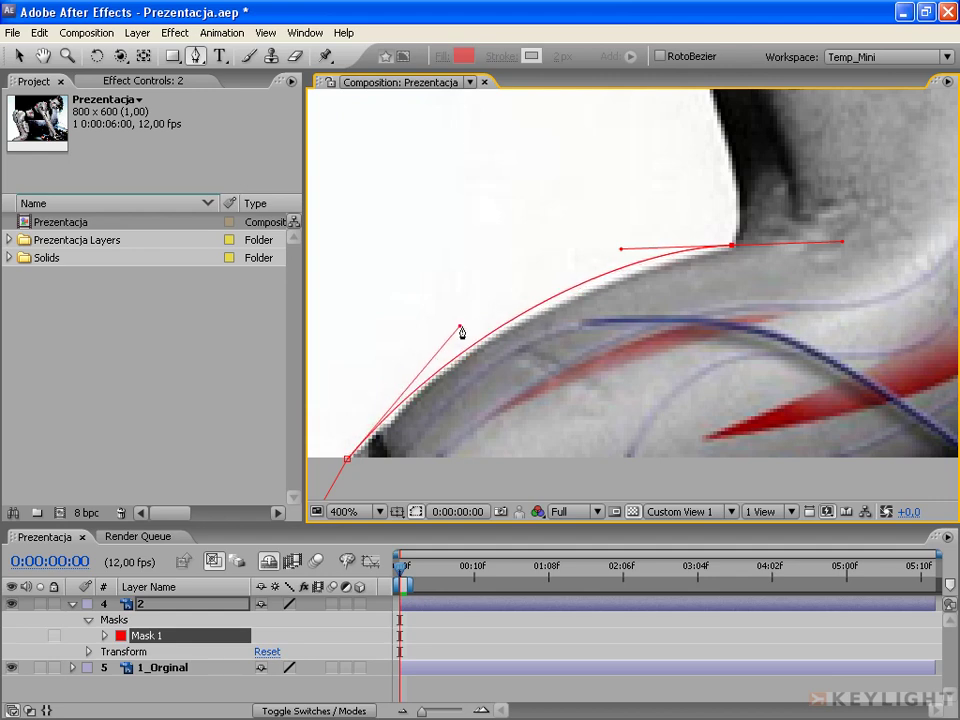
{"action": "mouse_move", "coordinate": [626, 251]}
{"action": "left_mouse_down"}
{"action": "mouse_move", "coordinate": [636, 260]}
{"action": "mouse_move", "coordinate": [606, 273]}
{"action": "left_mouse_up"}
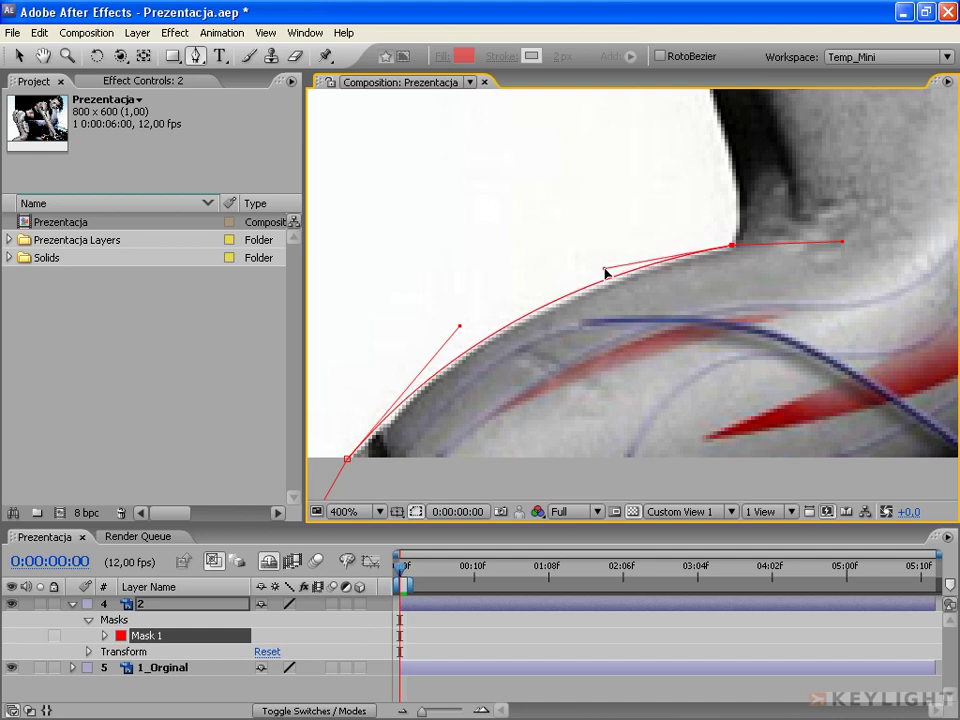
Tweak the upper vertex's Bezier handles so the mask follows the leg contour and angles upward
{"action": "mouse_move", "coordinate": [605, 272]}
{"action": "left_mouse_down"}
{"action": "mouse_move", "coordinate": [604, 193]}
{"action": "mouse_move", "coordinate": [643, 152]}
{"action": "mouse_move", "coordinate": [591, 193]}
{"action": "mouse_move", "coordinate": [576, 248]}
{"action": "mouse_move", "coordinate": [582, 284]}
{"action": "left_mouse_up"}
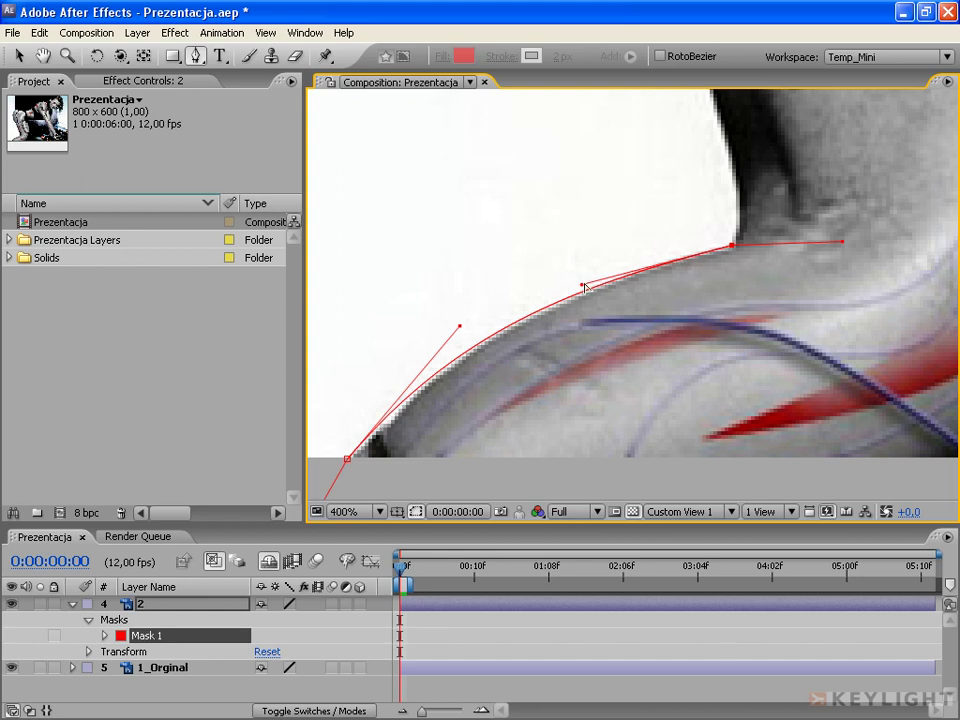
{"action": "mouse_move", "coordinate": [583, 287]}
{"action": "left_mouse_down"}
{"action": "mouse_move", "coordinate": [633, 150]}
{"action": "mouse_move", "coordinate": [566, 268]}
{"action": "mouse_move", "coordinate": [647, 200]}
{"action": "mouse_move", "coordinate": [600, 176]}
{"action": "mouse_move", "coordinate": [709, 171]}
{"action": "mouse_move", "coordinate": [722, 180]}
{"action": "mouse_move", "coordinate": [718, 227]}
{"action": "mouse_move", "coordinate": [639, 208]}
{"action": "mouse_move", "coordinate": [568, 206]}
{"action": "mouse_move", "coordinate": [541, 234]}
{"action": "mouse_move", "coordinate": [561, 272]}
{"action": "mouse_move", "coordinate": [606, 272]}
{"action": "mouse_move", "coordinate": [669, 246]}
{"action": "mouse_move", "coordinate": [544, 249]}
{"action": "mouse_move", "coordinate": [583, 287]}
{"action": "mouse_move", "coordinate": [678, 250]}
{"action": "mouse_move", "coordinate": [646, 250]}
{"action": "left_mouse_up"}
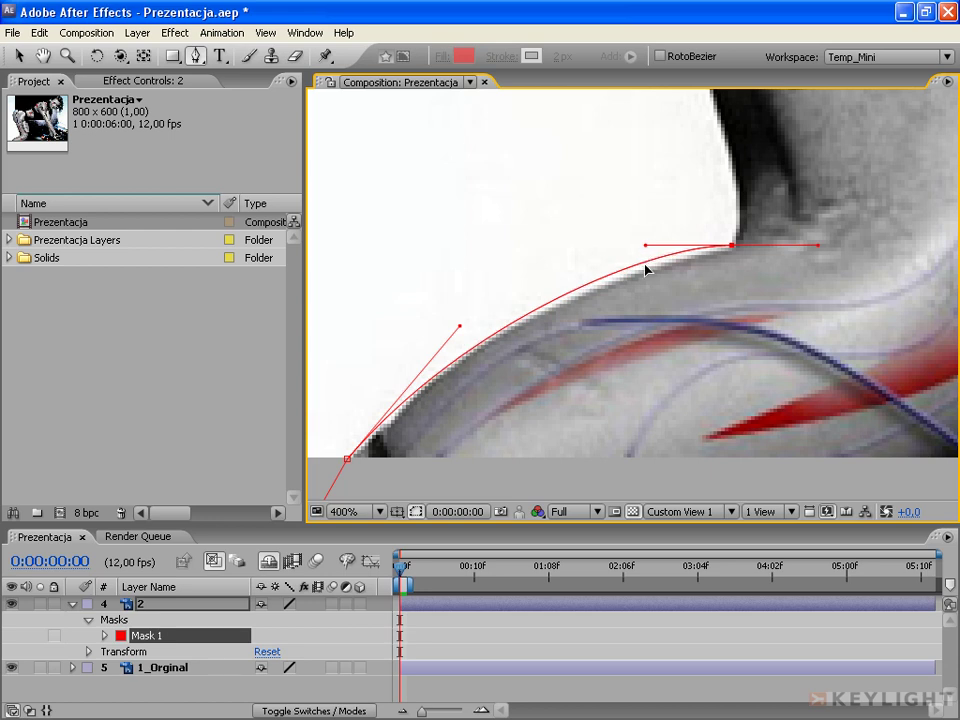
{"action": "mouse_move", "coordinate": [646, 249]}
{"action": "left_mouse_down"}
{"action": "mouse_move", "coordinate": [647, 257]}
{"action": "mouse_move", "coordinate": [611, 258]}
{"action": "mouse_move", "coordinate": [626, 266]}
{"action": "mouse_move", "coordinate": [653, 253]}
{"action": "mouse_move", "coordinate": [627, 256]}
{"action": "mouse_move", "coordinate": [615, 279]}
{"action": "left_mouse_up"}
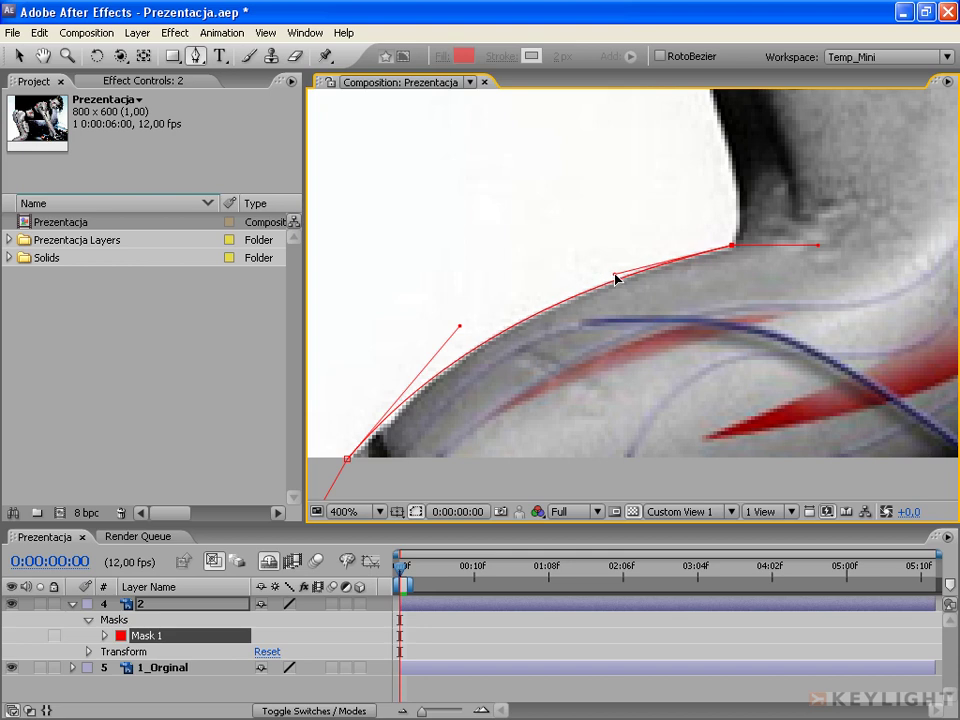
{"action": "mouse_move", "coordinate": [819, 247]}
{"action": "left_mouse_down"}
{"action": "mouse_move", "coordinate": [821, 229]}
{"action": "mouse_move", "coordinate": [758, 161]}
{"action": "mouse_move", "coordinate": [746, 171]}
{"action": "mouse_move", "coordinate": [761, 189]}
{"action": "mouse_move", "coordinate": [751, 188]}
{"action": "left_mouse_up"}
Add two mask points up the leg's left edge, curving the new segment along it
{"action": "key", "text": "h"}
{"action": "mouse_move", "coordinate": [709, 165]}
{"action": "left_mouse_down"}
{"action": "mouse_move", "coordinate": [577, 337]}
{"action": "mouse_move", "coordinate": [522, 373]}
{"action": "left_mouse_up"}
{"action": "key", "text": "g"}
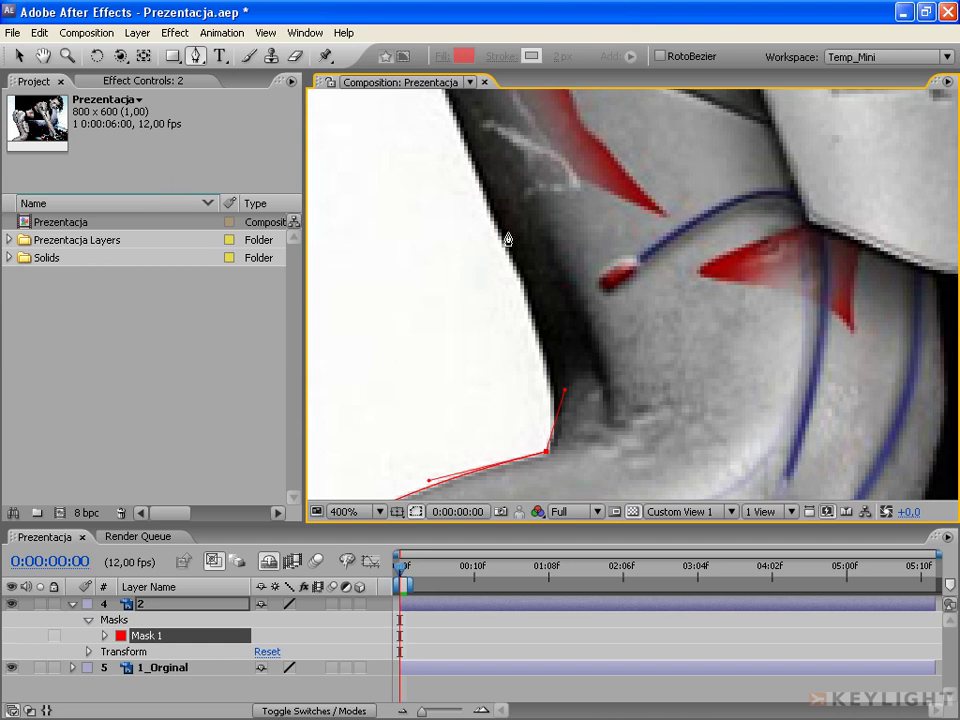
{"action": "left_click", "coordinate": [487, 203]}
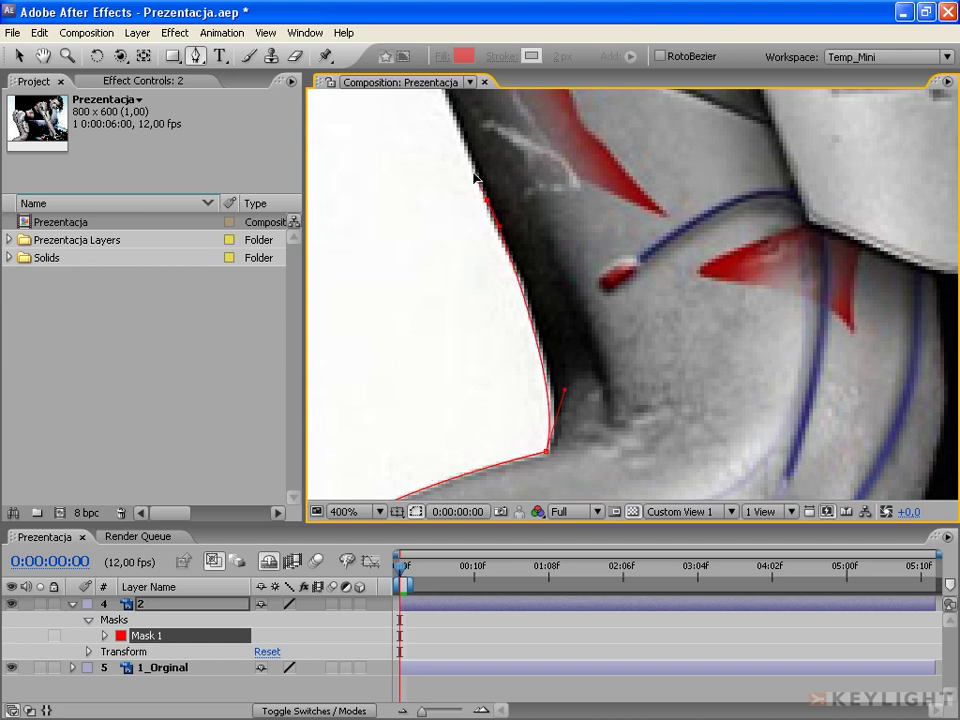
{"action": "left_click", "coordinate": [441, 112]}
{"action": "left_click_drag", "start_coordinate": [443, 113], "coordinate": [452, 115]}
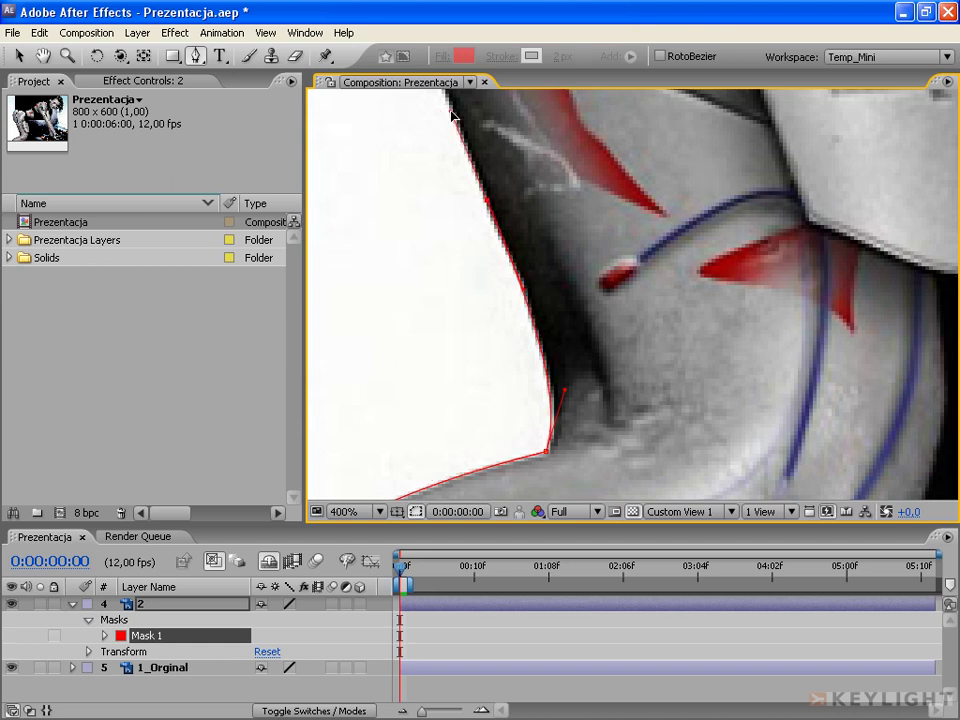
Zoom to 200% and add a curved mask point over the knee plate's top
{"action": "key", "text": "space"}
{"action": "mouse_move", "coordinate": [600, 240]}
{"action": "left_mouse_down"}
{"action": "mouse_move", "coordinate": [636, 370]}
{"action": "mouse_move", "coordinate": [598, 364]}
{"action": "left_mouse_up"}
{"action": "key", "text": "comma"}
{"action": "key", "text": "space"}
{"action": "mouse_move", "coordinate": [660, 236]}
{"action": "left_mouse_down"}
{"action": "mouse_move", "coordinate": [632, 321]}
{"action": "mouse_move", "coordinate": [557, 272]}
{"action": "left_mouse_up"}
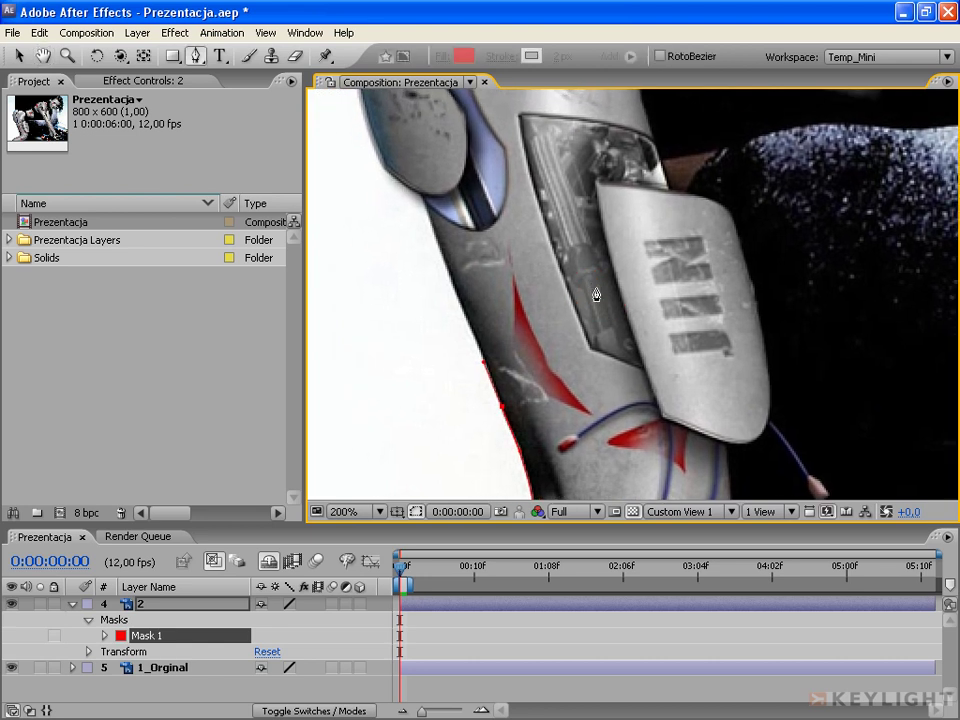
{"action": "scroll", "coordinate": [724, 414], "scroll_direction": "down", "scroll_amount": 1}
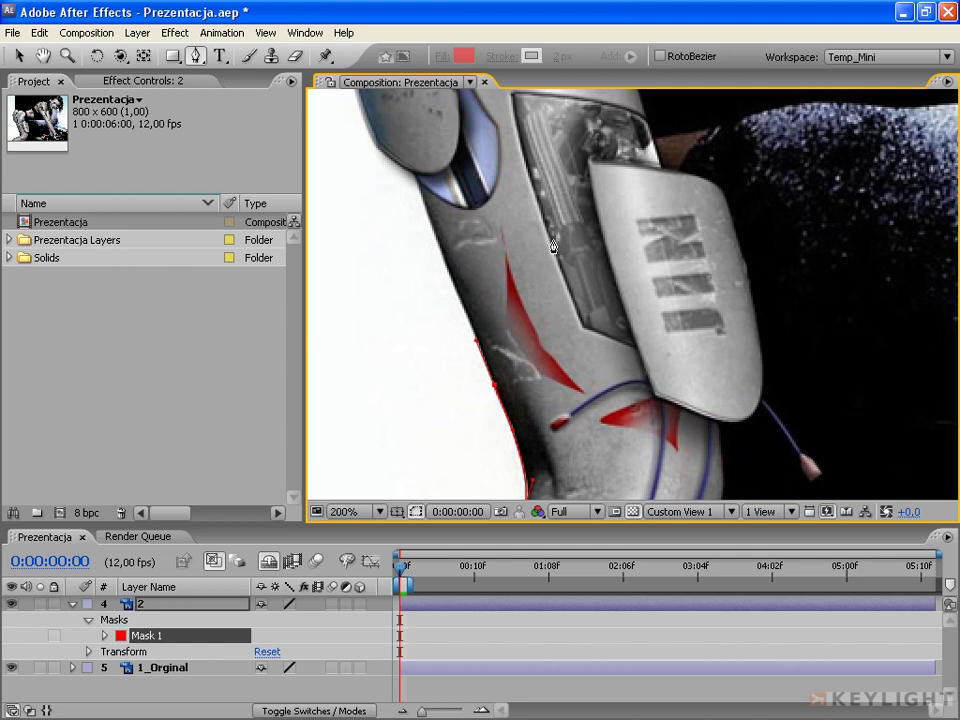
{"action": "left_click_drag", "start_coordinate": [561, 237], "coordinate": [629, 225]}
Add curved mask points down the plate's right side toward the knee
{"action": "left_click_drag", "start_coordinate": [712, 423], "coordinate": [726, 485]}
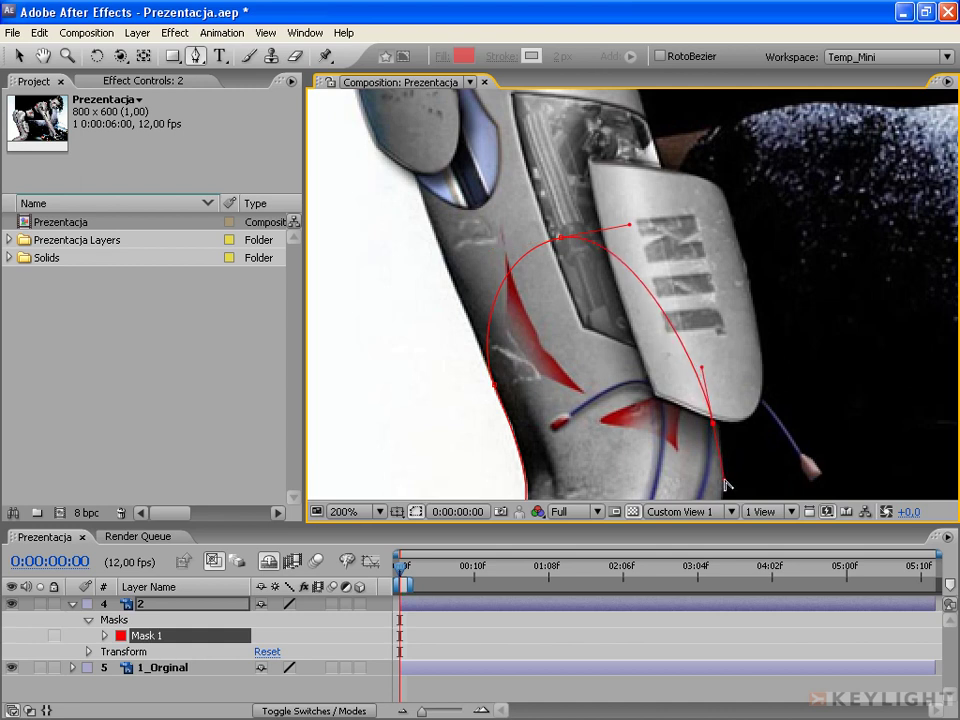
{"action": "key", "text": "space"}
{"action": "mouse_move", "coordinate": [700, 446]}
{"action": "left_mouse_down"}
{"action": "mouse_move", "coordinate": [683, 334]}
{"action": "mouse_move", "coordinate": [637, 218]}
{"action": "mouse_move", "coordinate": [677, 281]}
{"action": "left_mouse_up"}
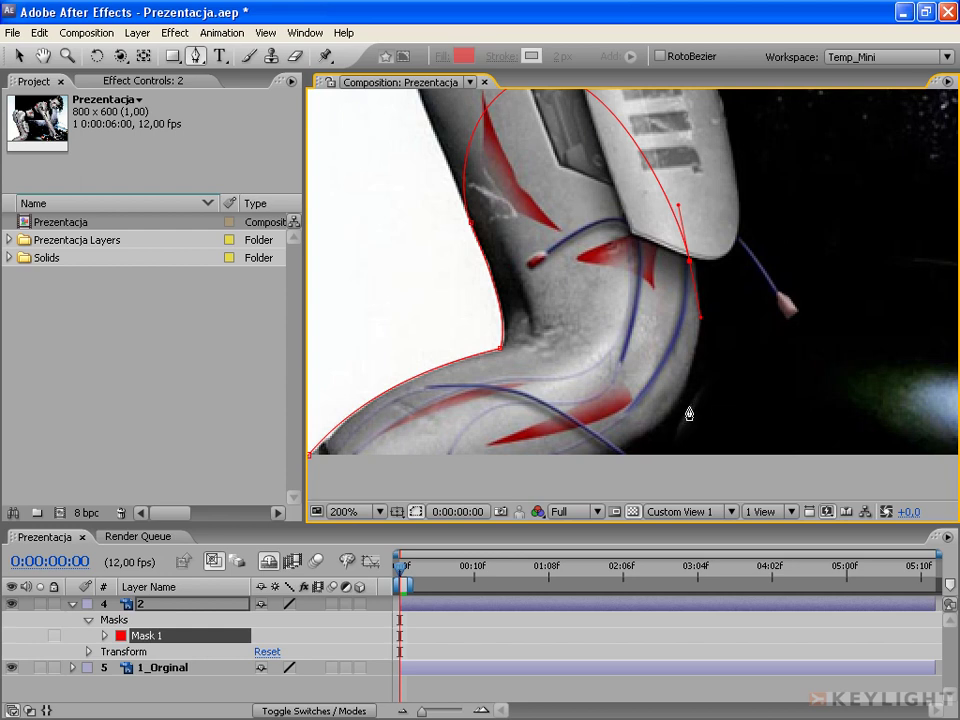
{"action": "left_click_drag", "start_coordinate": [684, 390], "coordinate": [675, 495]}
Add curved mask points down the knee's right edge to below the image bottom, undoing two misplaced points
{"action": "left_click", "coordinate": [596, 395]}
{"action": "left_click", "coordinate": [596, 428]}
{"action": "key", "text": "ctrl+z"}
{"action": "key", "text": "ctrl+z"}
{"action": "left_click_drag", "start_coordinate": [685, 387], "coordinate": [660, 417]}
{"action": "left_click_drag", "start_coordinate": [596, 457], "coordinate": [576, 459]}
{"action": "left_click_drag", "start_coordinate": [557, 439], "coordinate": [638, 409]}
{"action": "scroll", "coordinate": [591, 422], "scroll_direction": "up", "scroll_amount": 2}
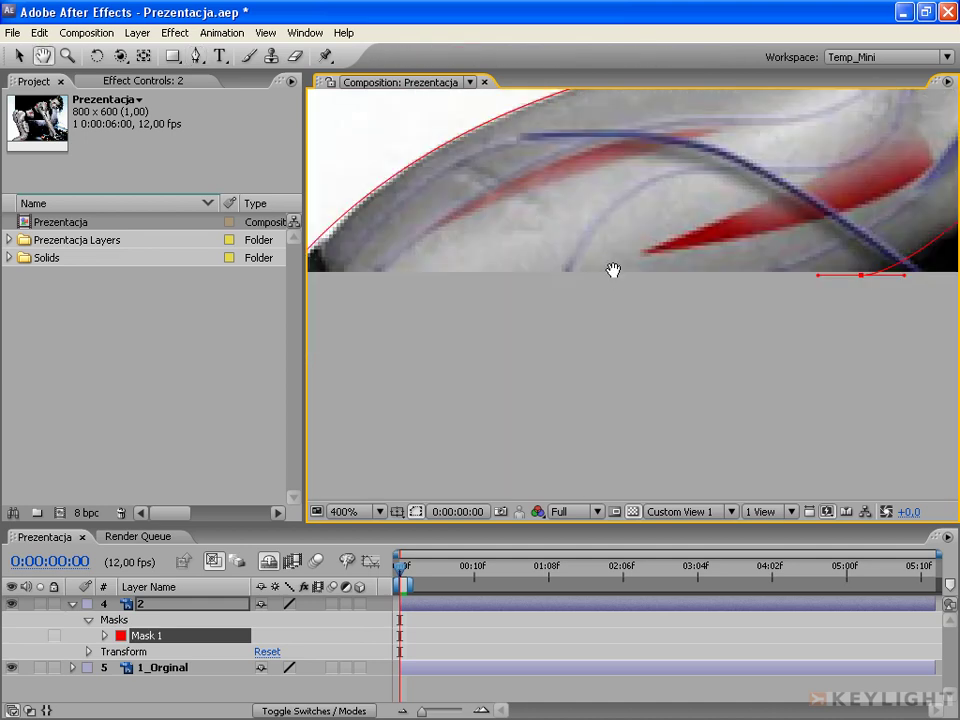
{"action": "left_click_drag", "start_coordinate": [611, 270], "coordinate": [720, 465]}
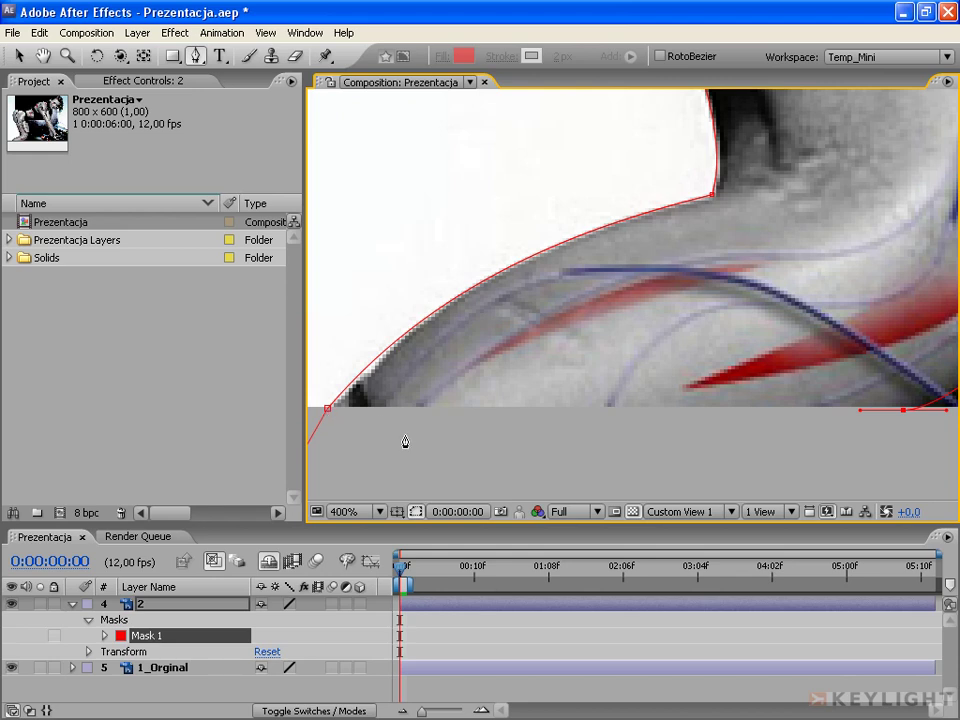
Zoom out to 100% and click the first vertex to close Mask 1 around the leg
{"action": "key", "text": "comma"}
{"action": "key", "text": "comma"}
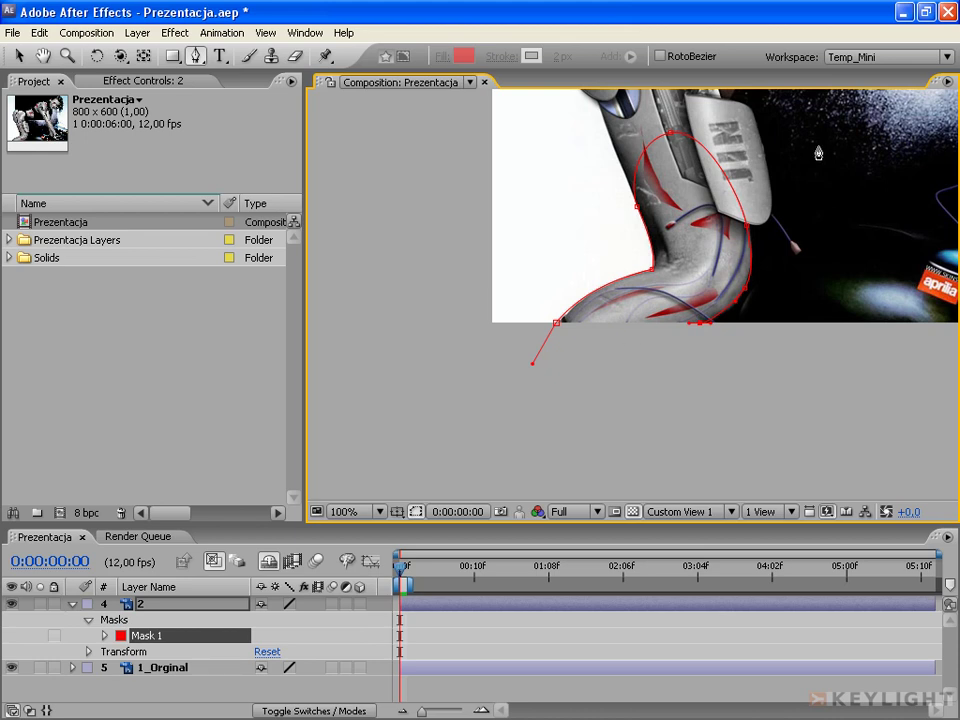
{"action": "left_click_drag", "start_coordinate": [725, 160], "coordinate": [583, 300]}
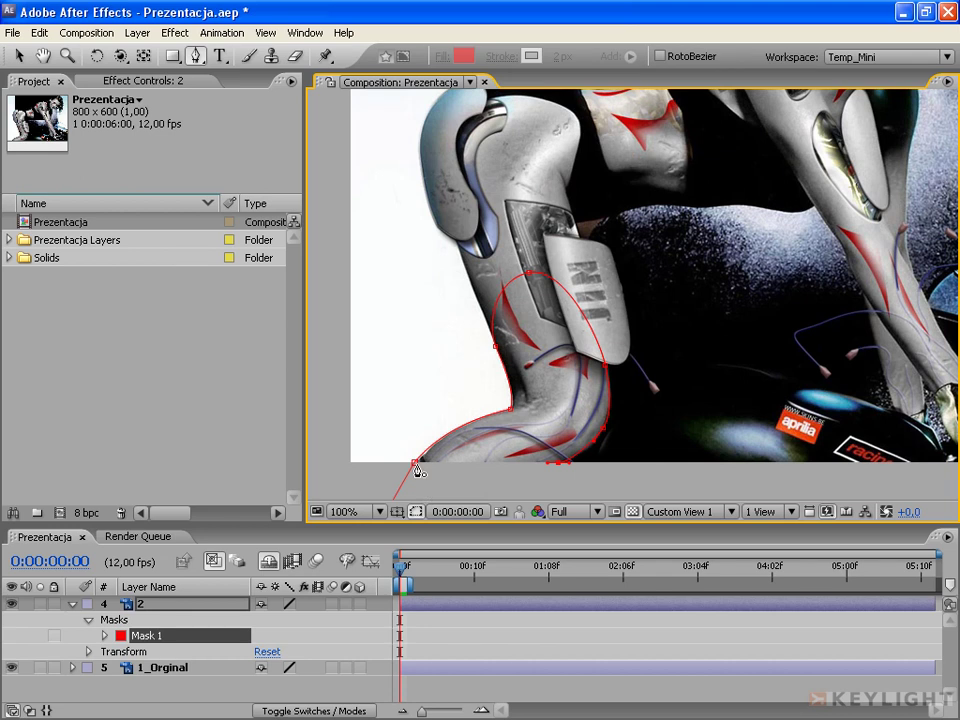
{"action": "left_click", "coordinate": [417, 468]}
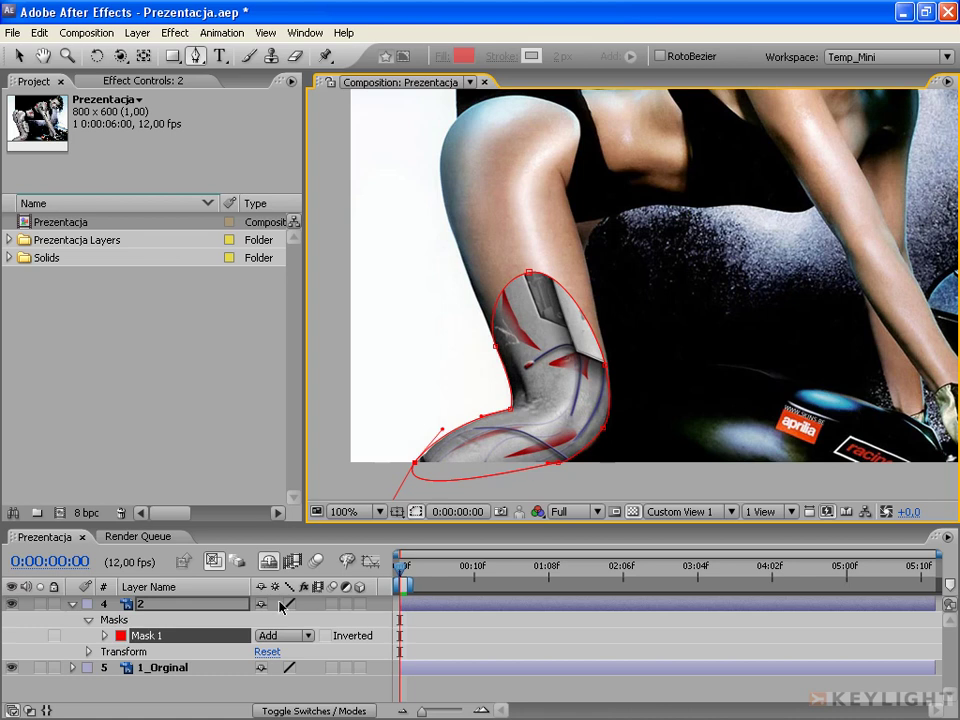
{"action": "left_click", "coordinate": [104, 635]}
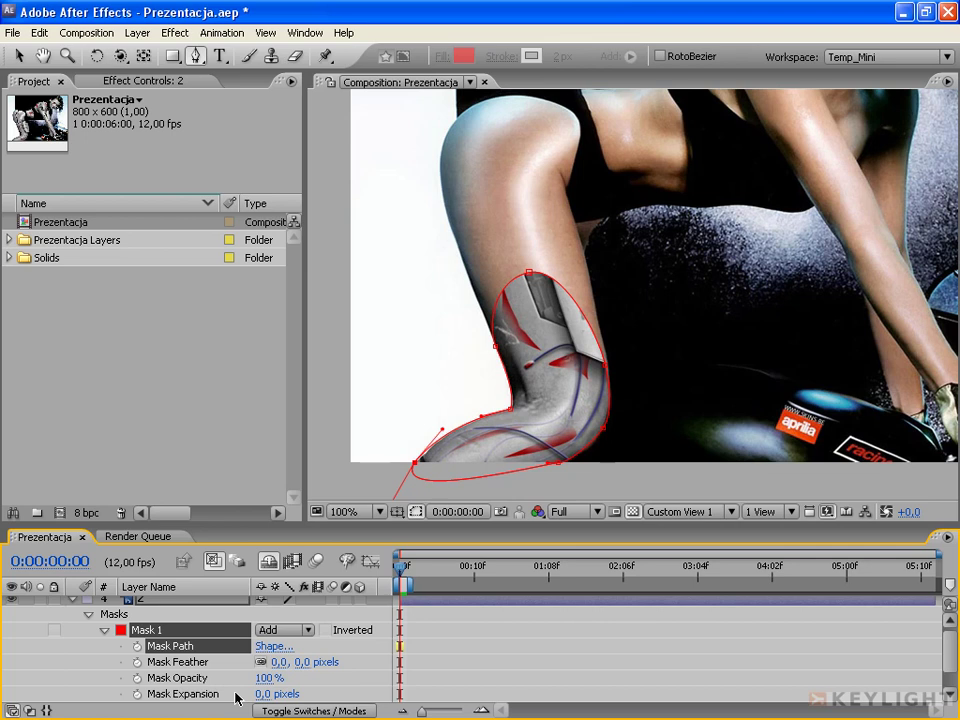
{"action": "left_click", "coordinate": [106, 632]}
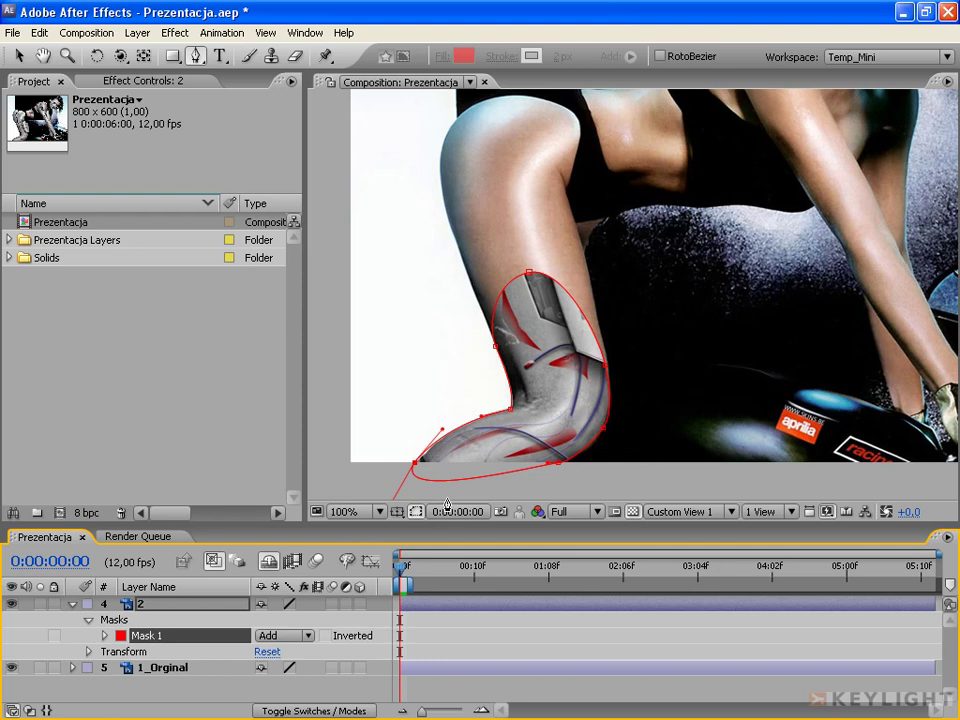
Zoom to 400% on the leg's lower edge and undo the mask's closing curve
{"action": "key", "text": "period"}
{"action": "key", "text": "h"}
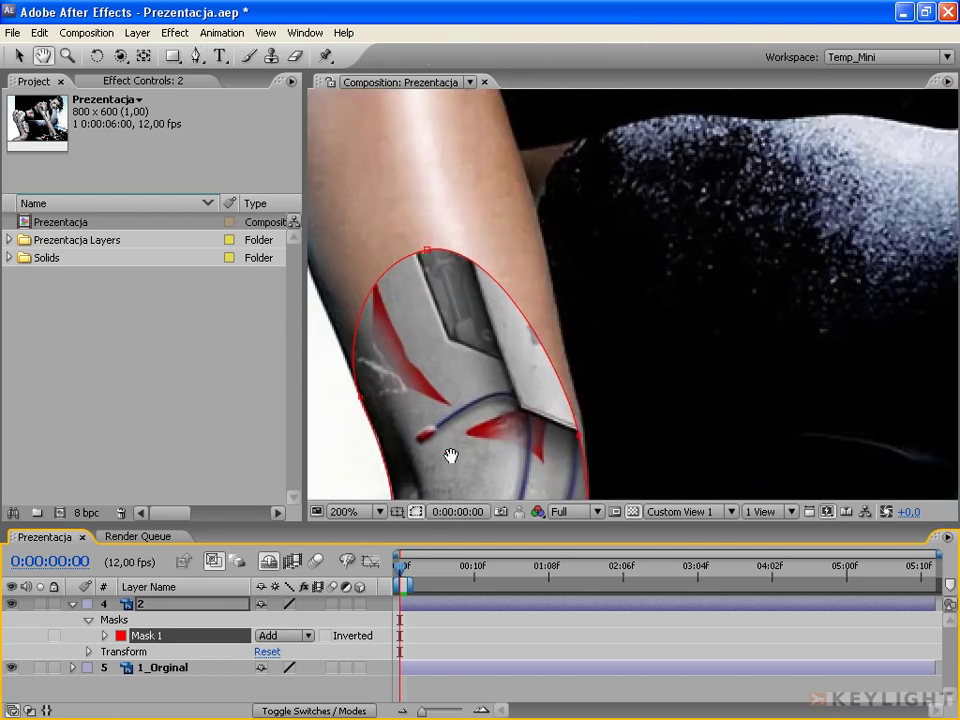
{"action": "left_click_drag", "start_coordinate": [447, 462], "coordinate": [677, 223]}
{"action": "key", "text": "g"}
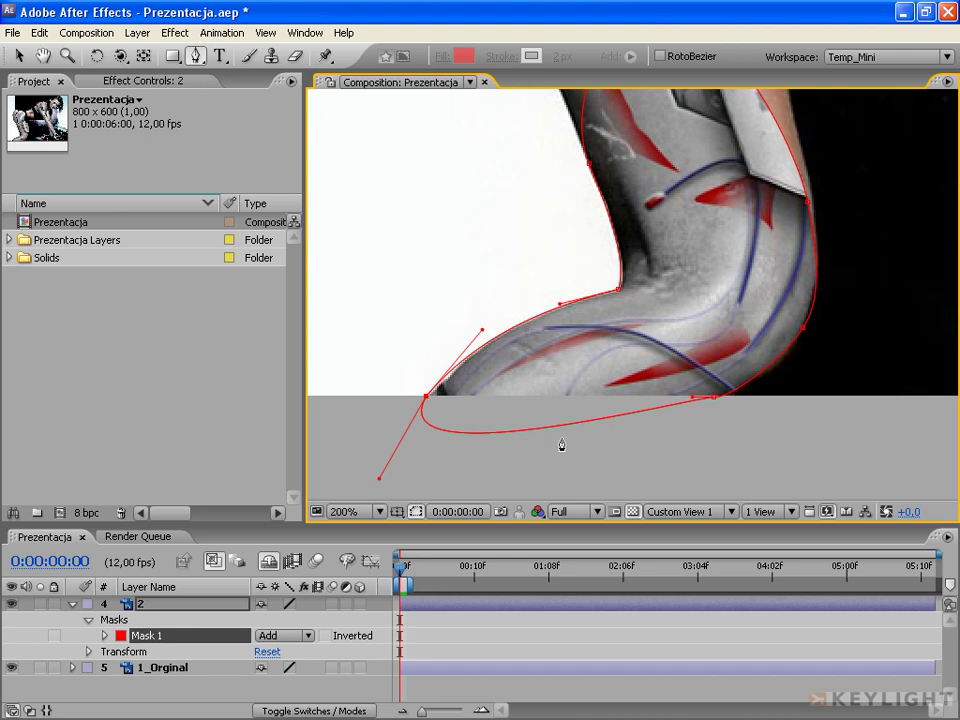
{"action": "key", "text": "period"}
{"action": "key", "text": "h"}
{"action": "mouse_move", "coordinate": [553, 432]}
{"action": "left_mouse_down"}
{"action": "mouse_move", "coordinate": [689, 336]}
{"action": "mouse_move", "coordinate": [679, 306]}
{"action": "left_mouse_up"}
{"action": "key", "text": "g"}
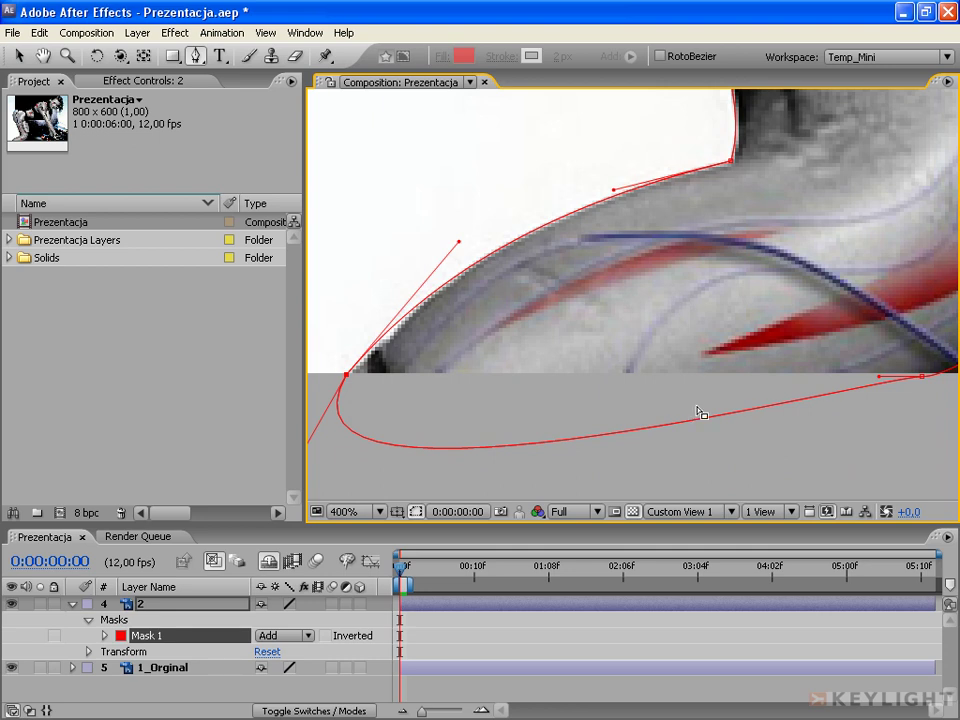
{"action": "key", "text": "ctrl+z"}
{"action": "key", "text": "h"}
{"action": "left_click_drag", "start_coordinate": [692, 292], "coordinate": [677, 285]}
{"action": "key", "text": "g"}
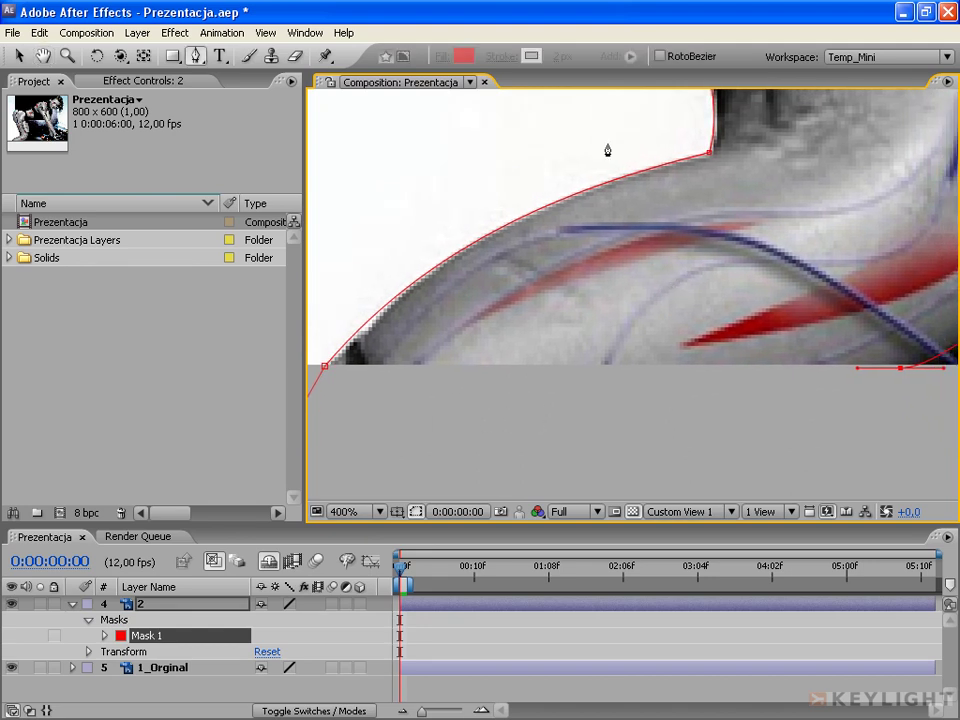
Delete the stray mask points below the leg, undoing the accidentally added point
{"action": "left_click", "coordinate": [548, 434]}
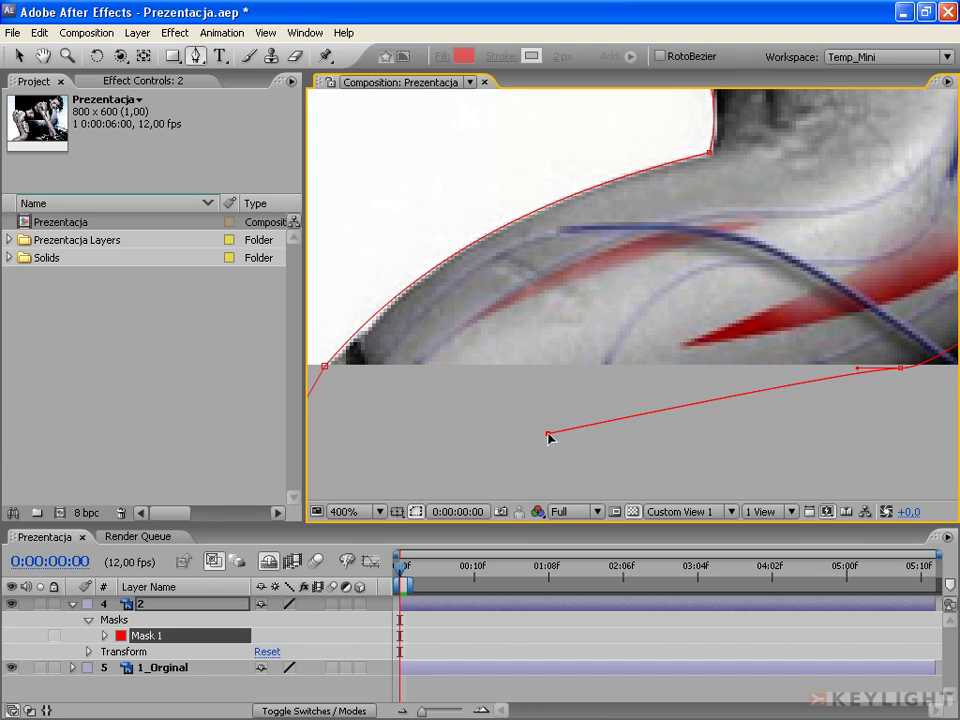
{"action": "mouse_move", "coordinate": [548, 434]}
{"action": "left_mouse_down"}
{"action": "mouse_move", "coordinate": [763, 461]}
{"action": "mouse_move", "coordinate": [371, 380]}
{"action": "mouse_move", "coordinate": [366, 439]}
{"action": "mouse_move", "coordinate": [568, 484]}
{"action": "mouse_move", "coordinate": [757, 486]}
{"action": "mouse_move", "coordinate": [851, 439]}
{"action": "mouse_move", "coordinate": [620, 530]}
{"action": "mouse_move", "coordinate": [392, 416]}
{"action": "mouse_move", "coordinate": [474, 380]}
{"action": "mouse_move", "coordinate": [564, 426]}
{"action": "mouse_move", "coordinate": [386, 431]}
{"action": "mouse_move", "coordinate": [380, 451]}
{"action": "mouse_move", "coordinate": [418, 370]}
{"action": "mouse_move", "coordinate": [434, 297]}
{"action": "mouse_move", "coordinate": [433, 456]}
{"action": "mouse_move", "coordinate": [391, 455]}
{"action": "left_mouse_up"}
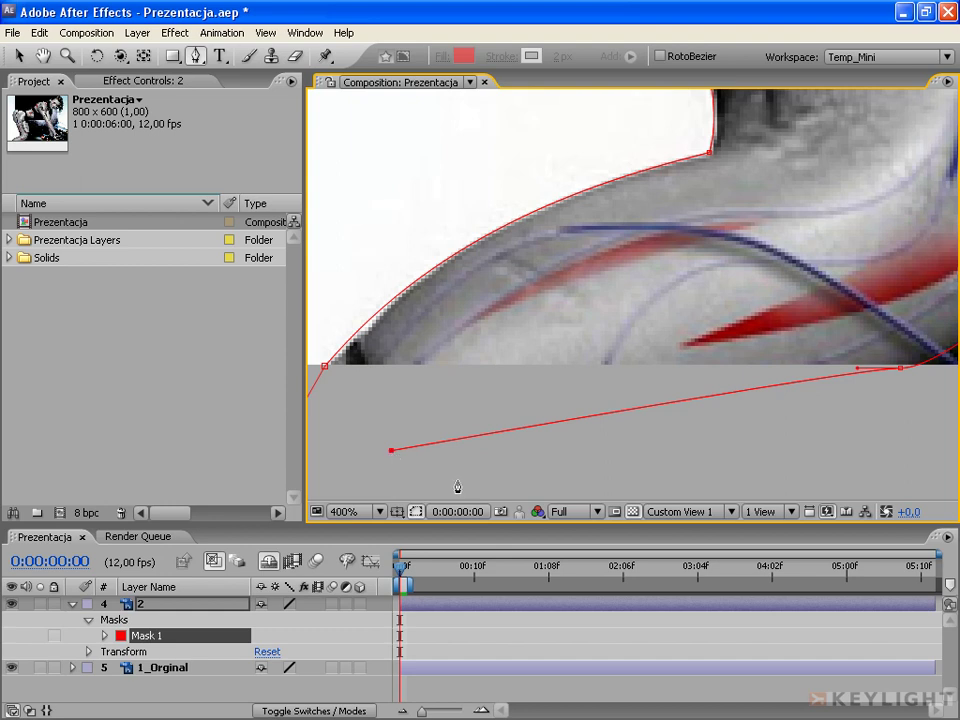
{"action": "key", "text": "Delete"}
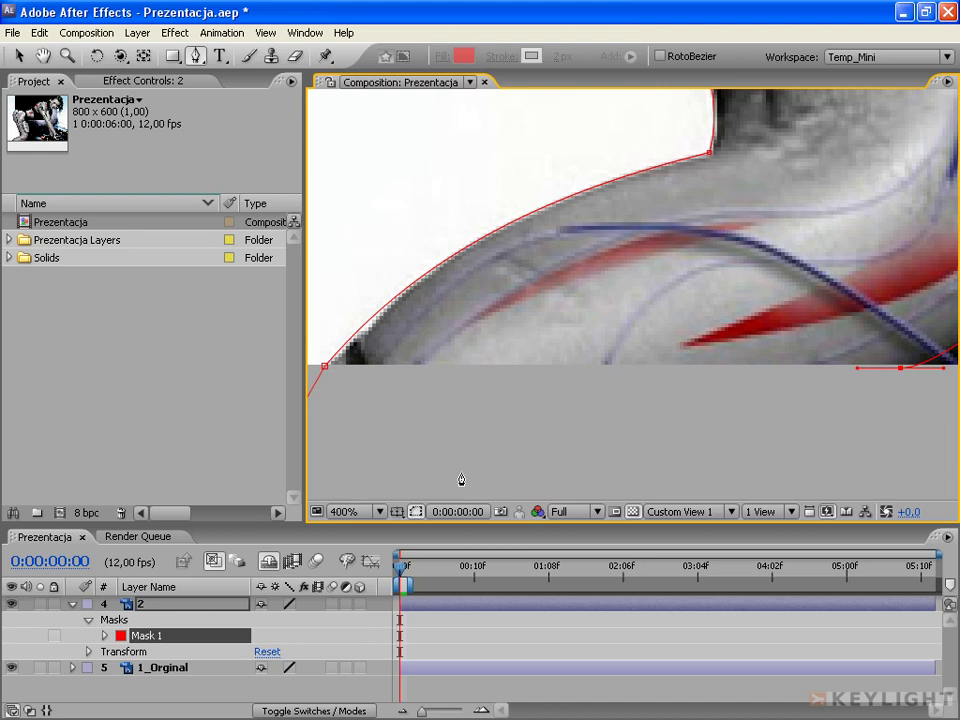
{"action": "left_click", "coordinate": [381, 402]}
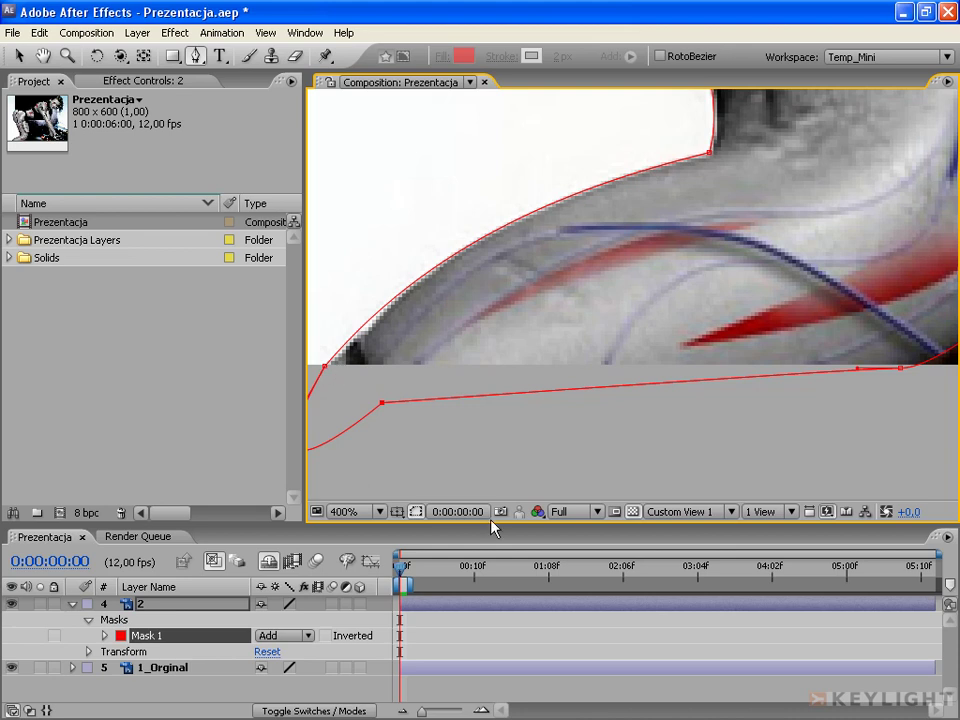
{"action": "key", "text": "ctrl+z"}
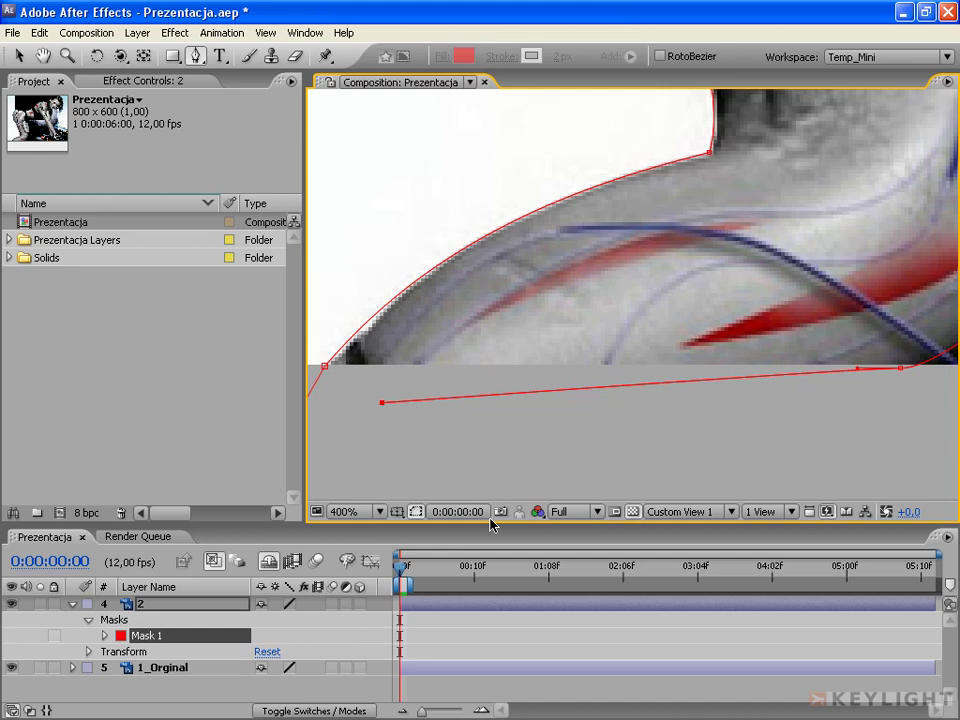
{"action": "key", "text": "ctrl+z"}
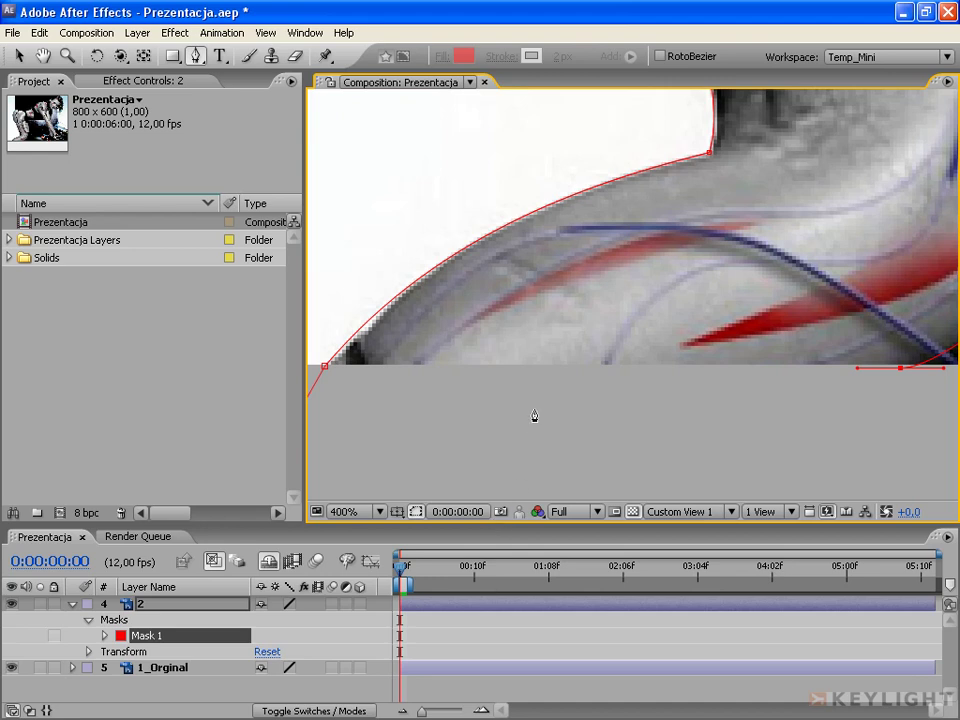
Close Mask 1 using the layer's Mask and Shape Path > Closed option
{"action": "right_click", "coordinate": [515, 293]}
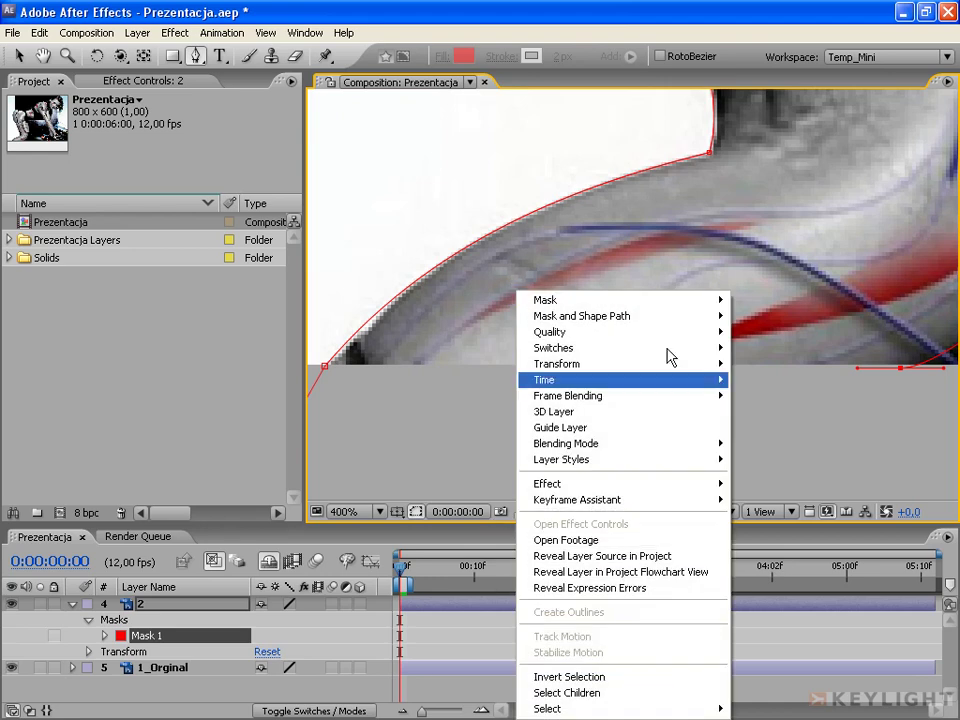
{"action": "mouse_move", "coordinate": [624, 321]}
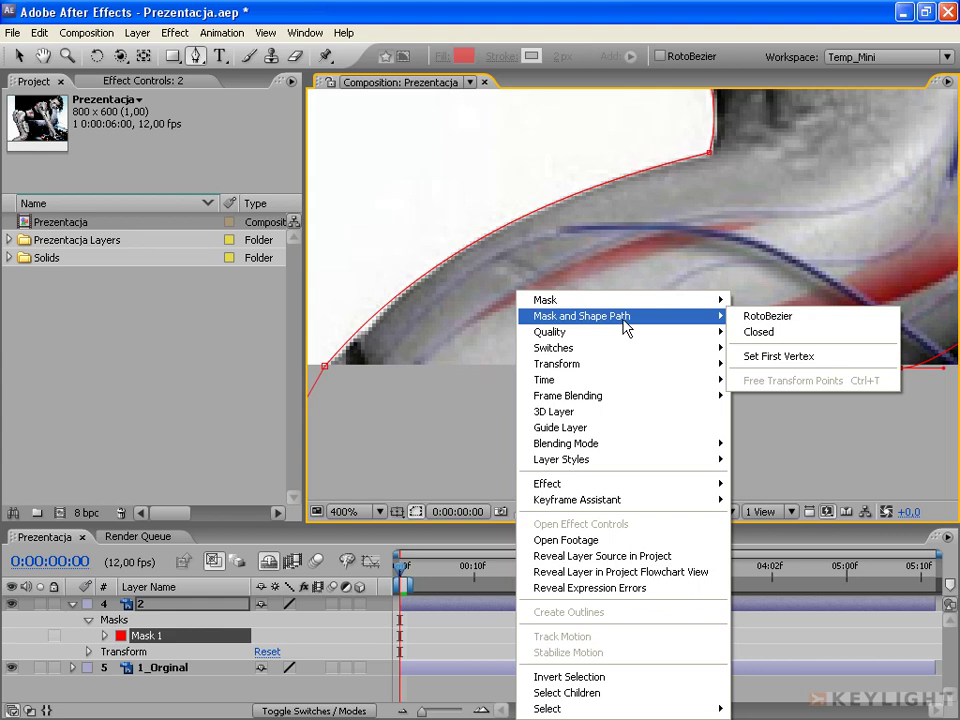
{"action": "left_click", "coordinate": [782, 345]}
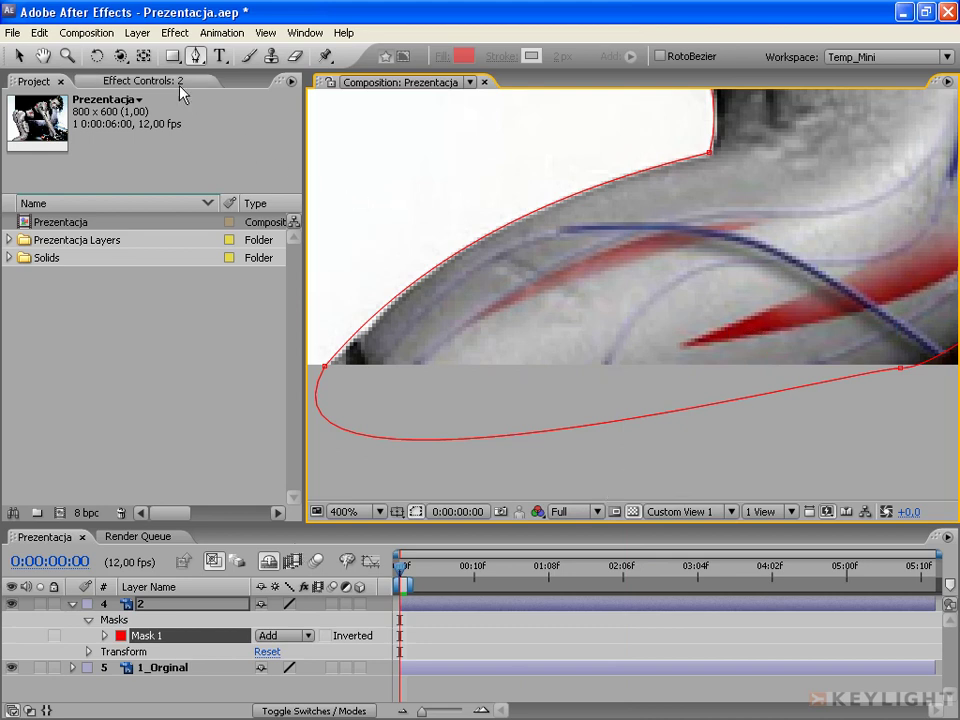
{"action": "left_click", "coordinate": [137, 32]}
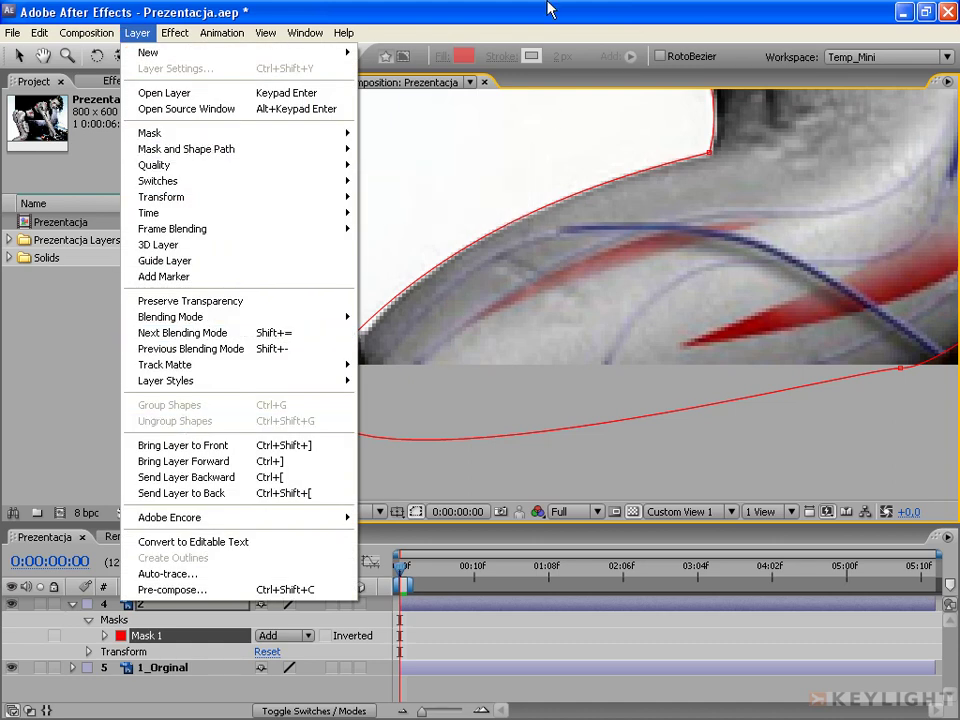
{"action": "left_click", "coordinate": [594, 326]}
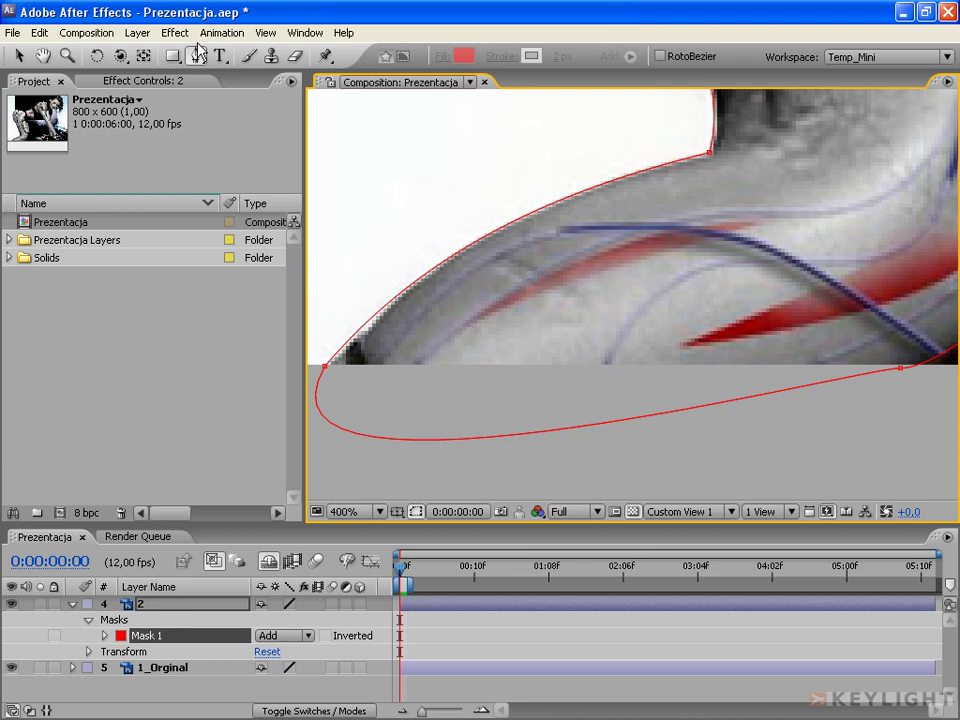
{"action": "mouse_move", "coordinate": [370, 395]}
{"action": "left_mouse_down"}
{"action": "mouse_move", "coordinate": [527, 417]}
{"action": "mouse_move", "coordinate": [561, 169]}
{"action": "mouse_move", "coordinate": [600, 260]}
{"action": "left_mouse_up"}
{"action": "key", "text": "period"}
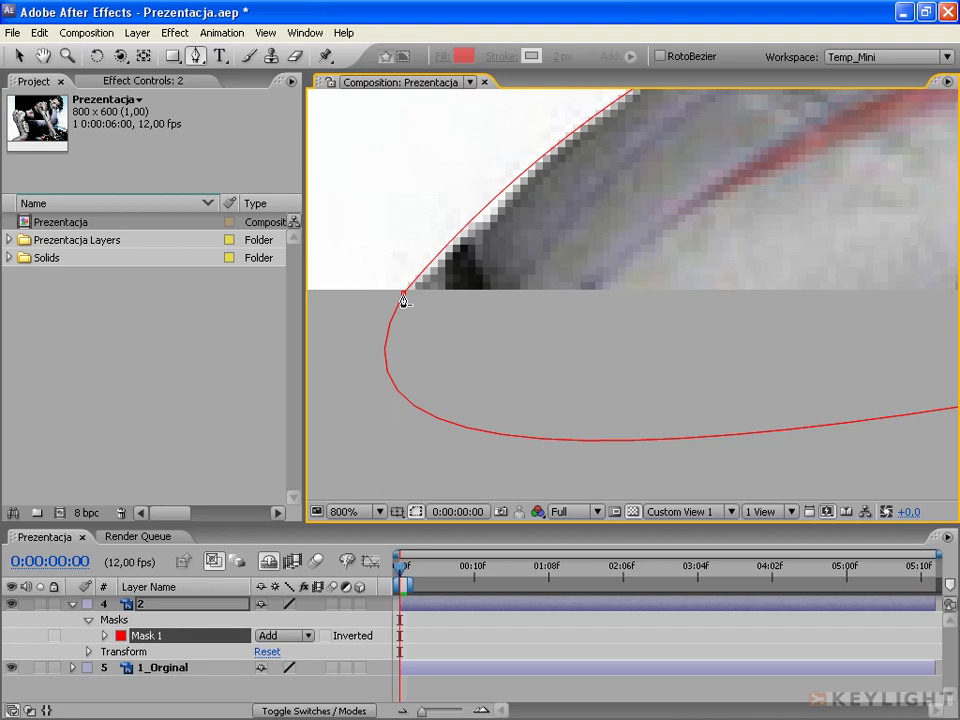
{"action": "left_click", "coordinate": [402, 297]}
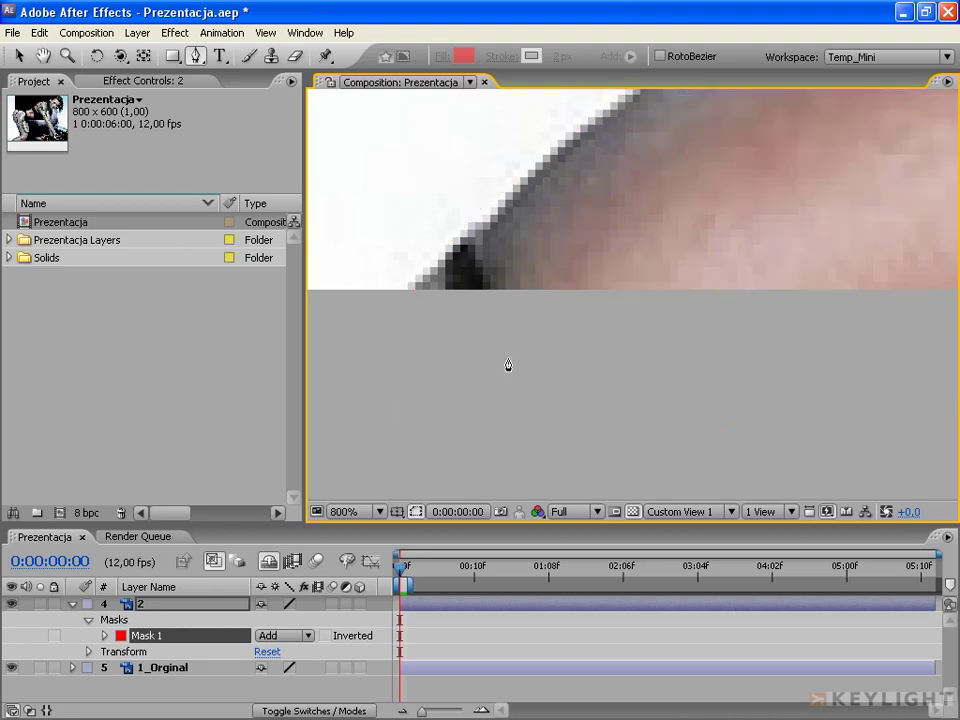
{"action": "key", "text": "comma"}
{"action": "key", "text": "comma"}
{"action": "key", "text": "comma"}
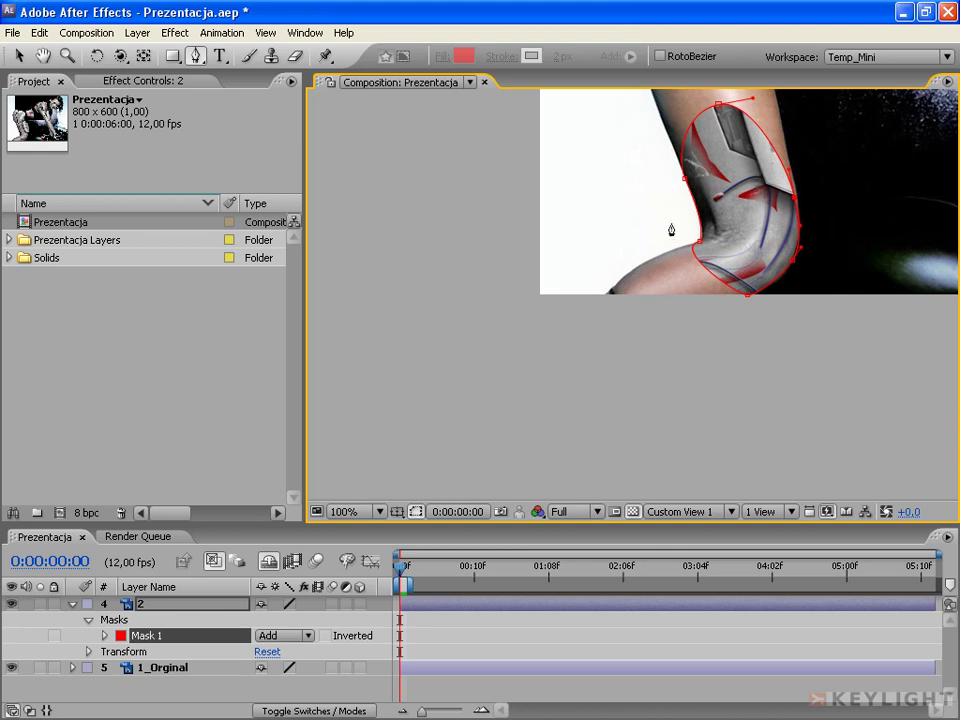
{"action": "left_click_drag", "start_coordinate": [671, 302], "coordinate": [621, 304]}
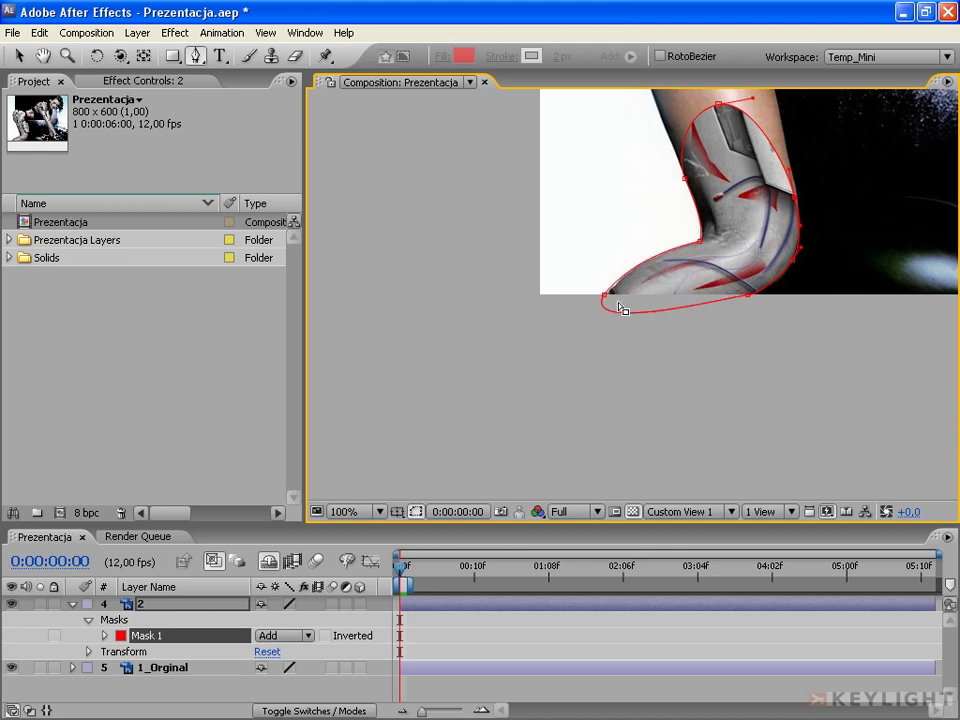
{"action": "scroll", "coordinate": [624, 305], "scroll_direction": "up", "scroll_amount": 2}
{"action": "scroll", "coordinate": [458, 297], "scroll_direction": "up", "scroll_amount": 4}
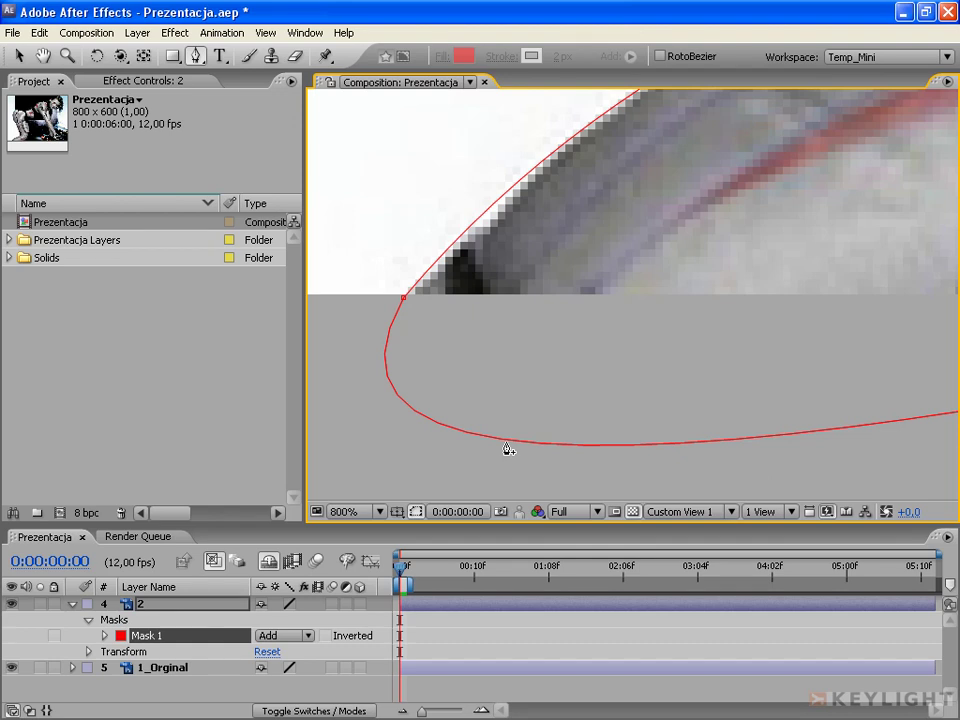
{"action": "left_click", "coordinate": [508, 447]}
{"action": "left_click", "coordinate": [507, 441], "text": "alt"}
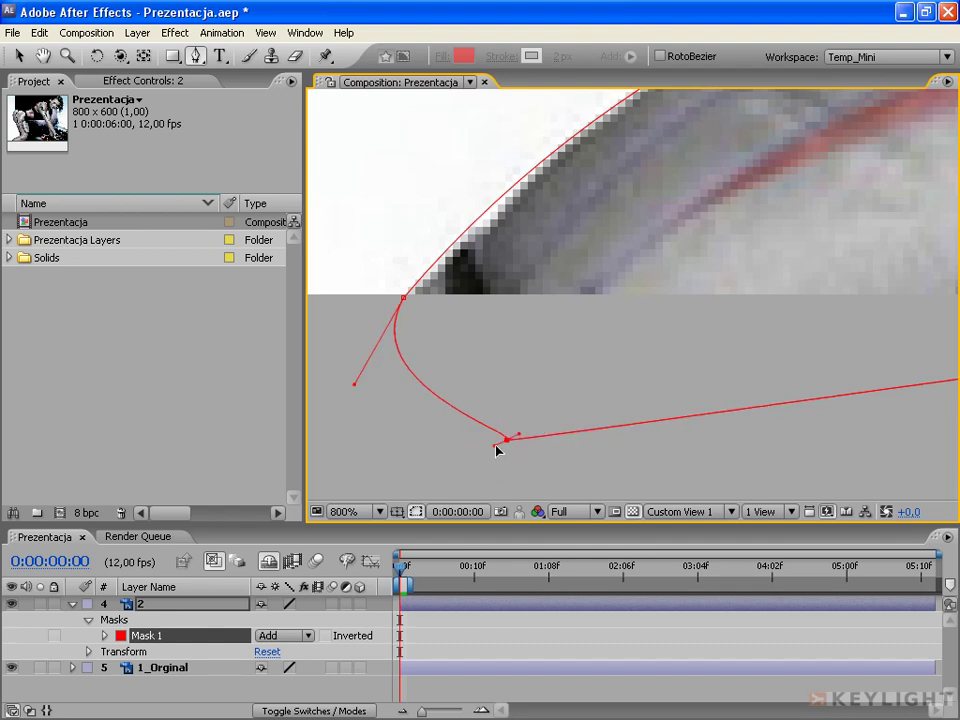
{"action": "left_click_drag", "start_coordinate": [506, 444], "coordinate": [676, 406]}
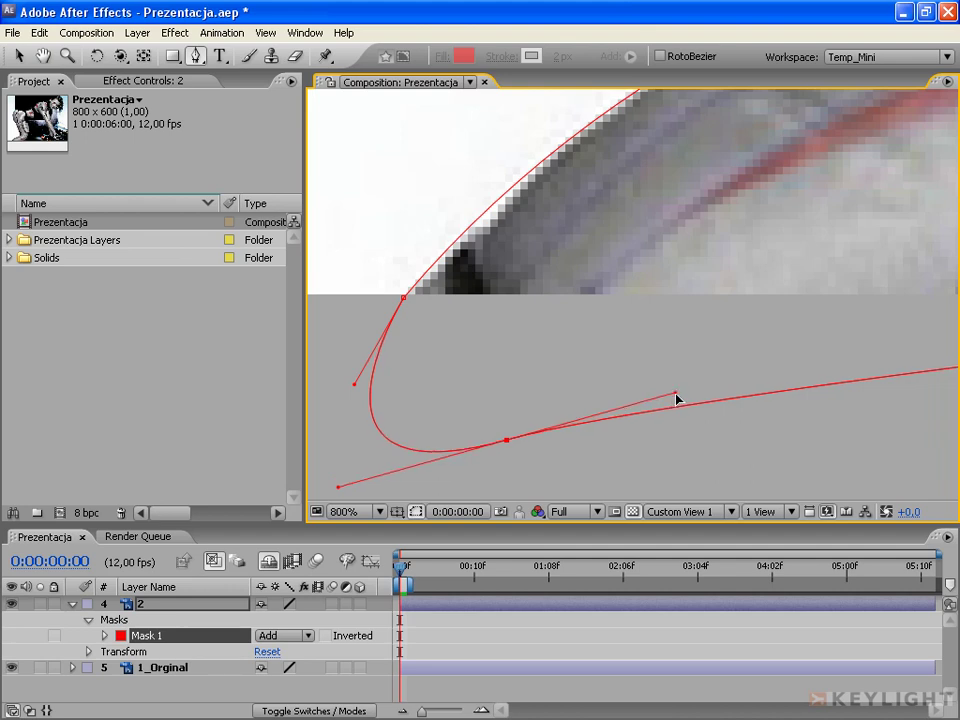
{"action": "left_click_drag", "start_coordinate": [676, 406], "coordinate": [656, 330]}
{"action": "key", "text": "ctrl+z"}
{"action": "key", "text": "ctrl+z"}
{"action": "key", "text": "ctrl+z"}
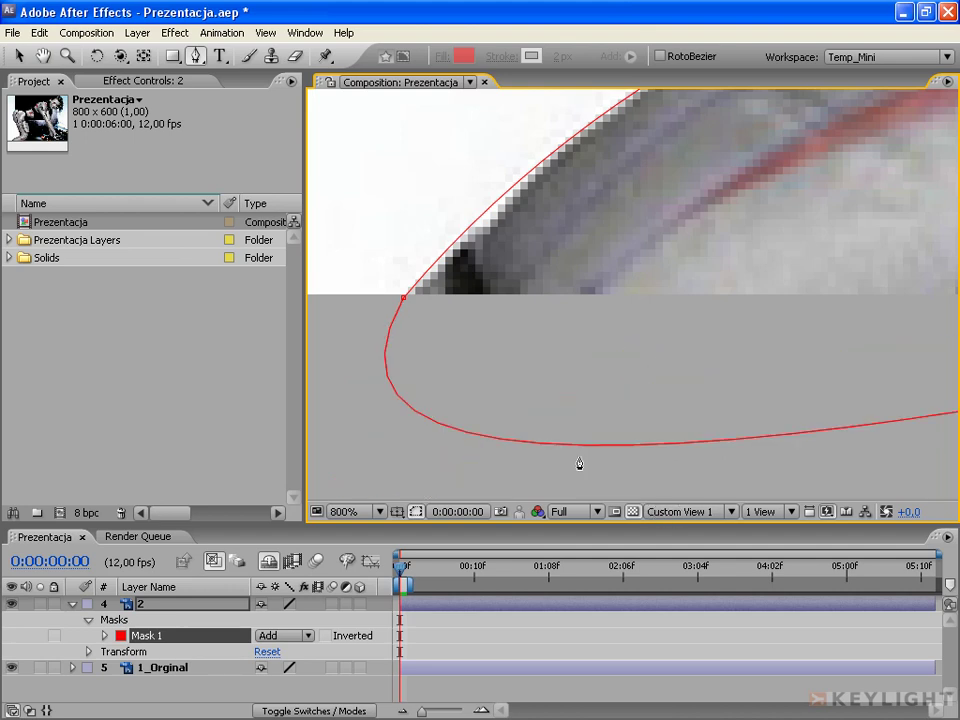
{"action": "left_click", "coordinate": [550, 443]}
{"action": "left_click", "coordinate": [589, 231]}
Convert the lower-left mask vertex to Bezier and swing its handles down-left to reshape the curve
{"action": "left_click", "coordinate": [199, 58]}
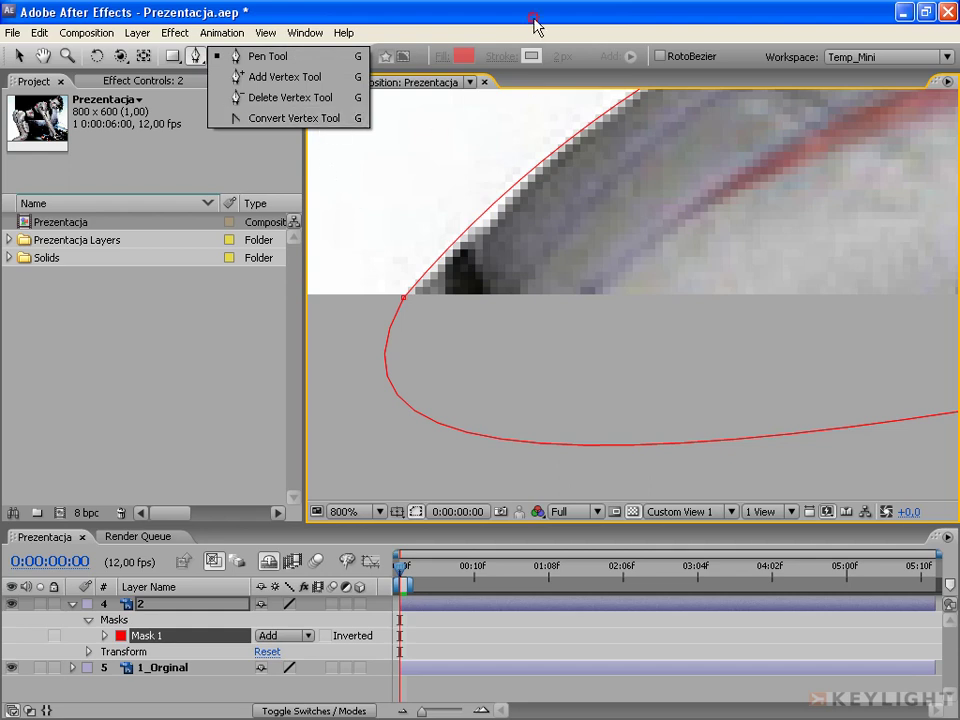
{"action": "left_click", "coordinate": [402, 300]}
{"action": "mouse_move", "coordinate": [389, 306]}
{"action": "left_mouse_down"}
{"action": "mouse_move", "coordinate": [383, 450]}
{"action": "mouse_move", "coordinate": [492, 412]}
{"action": "left_mouse_up"}
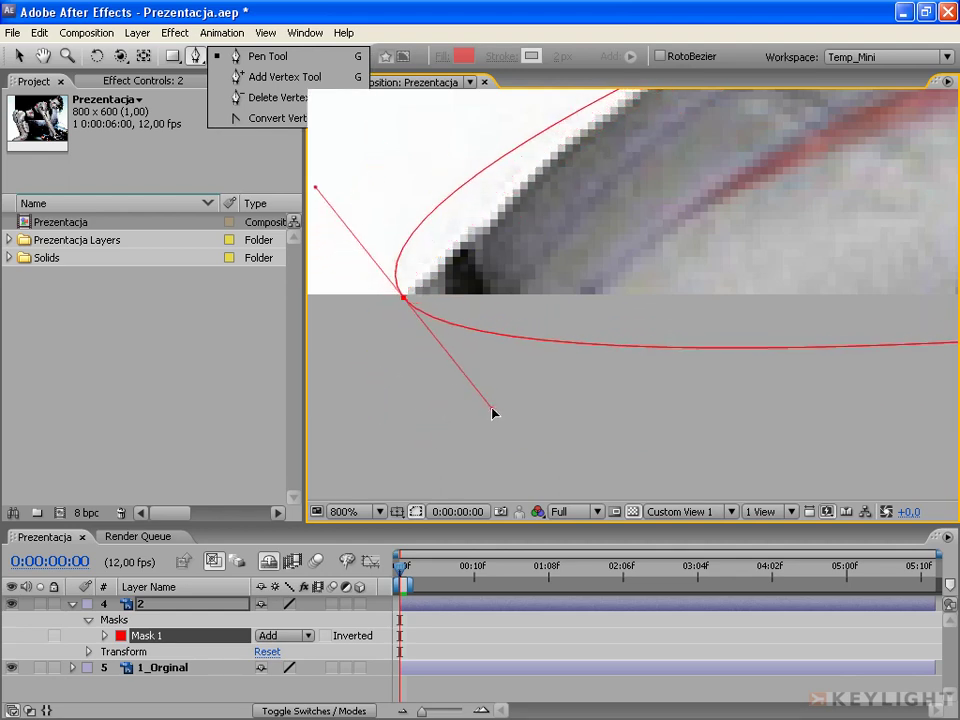
{"action": "mouse_move", "coordinate": [492, 412]}
{"action": "left_mouse_down"}
{"action": "mouse_move", "coordinate": [377, 458]}
{"action": "mouse_move", "coordinate": [435, 456]}
{"action": "left_mouse_up"}
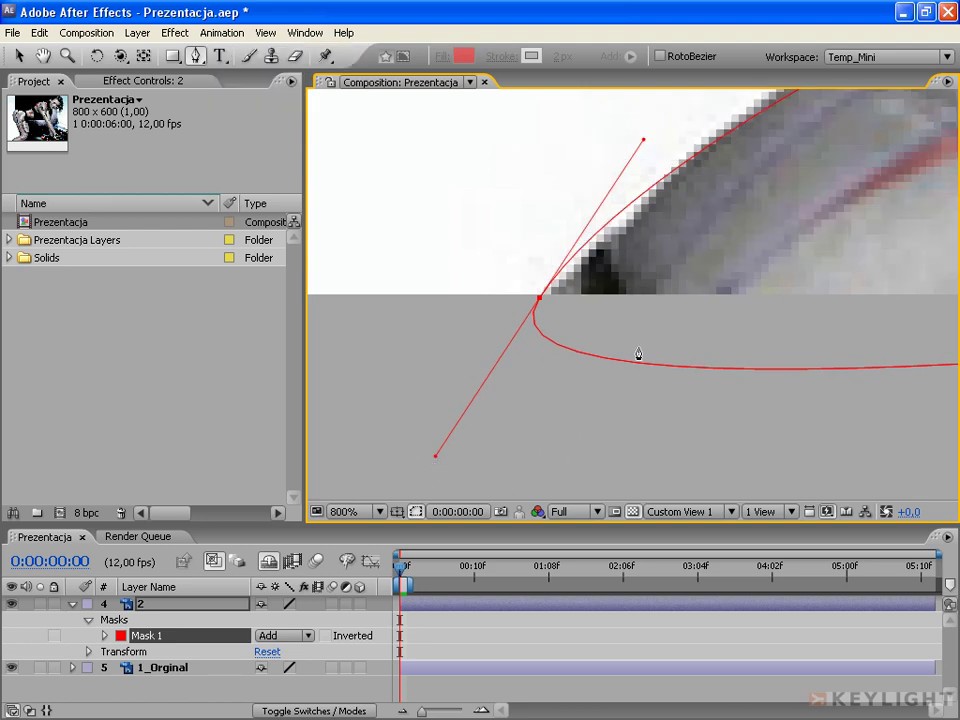
{"action": "key", "text": "comma"}
Drag the lower-left point's curve to fit the leg's edge using Convert Vertex Tool
{"action": "left_click_drag", "start_coordinate": [731, 257], "coordinate": [491, 391]}
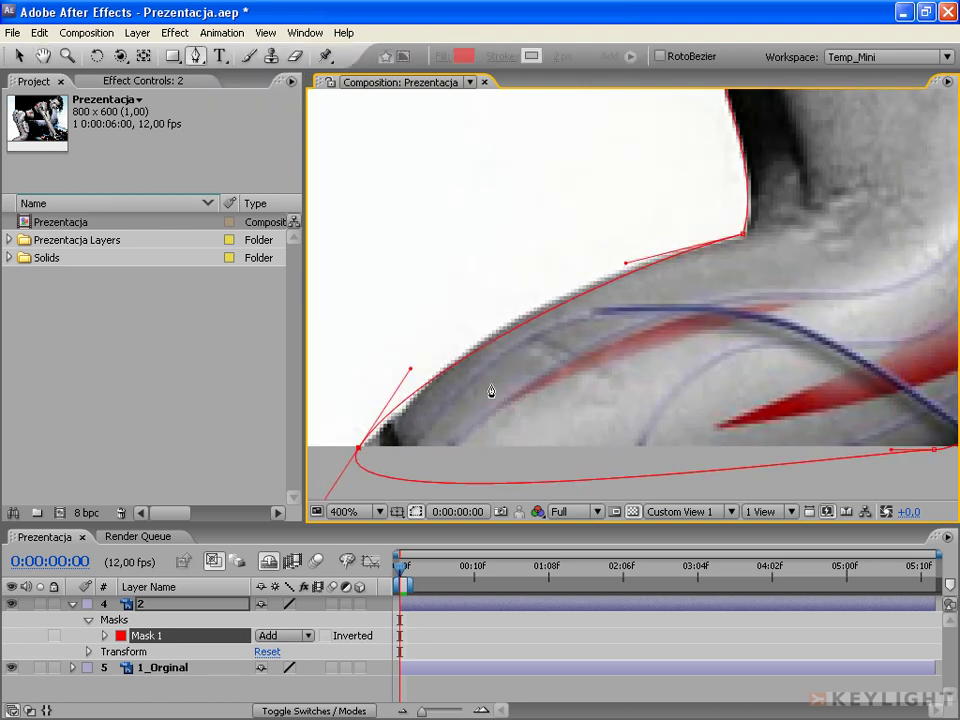
{"action": "mouse_move", "coordinate": [410, 369]}
{"action": "left_mouse_down"}
{"action": "mouse_move", "coordinate": [442, 333]}
{"action": "mouse_move", "coordinate": [504, 301]}
{"action": "left_mouse_up"}
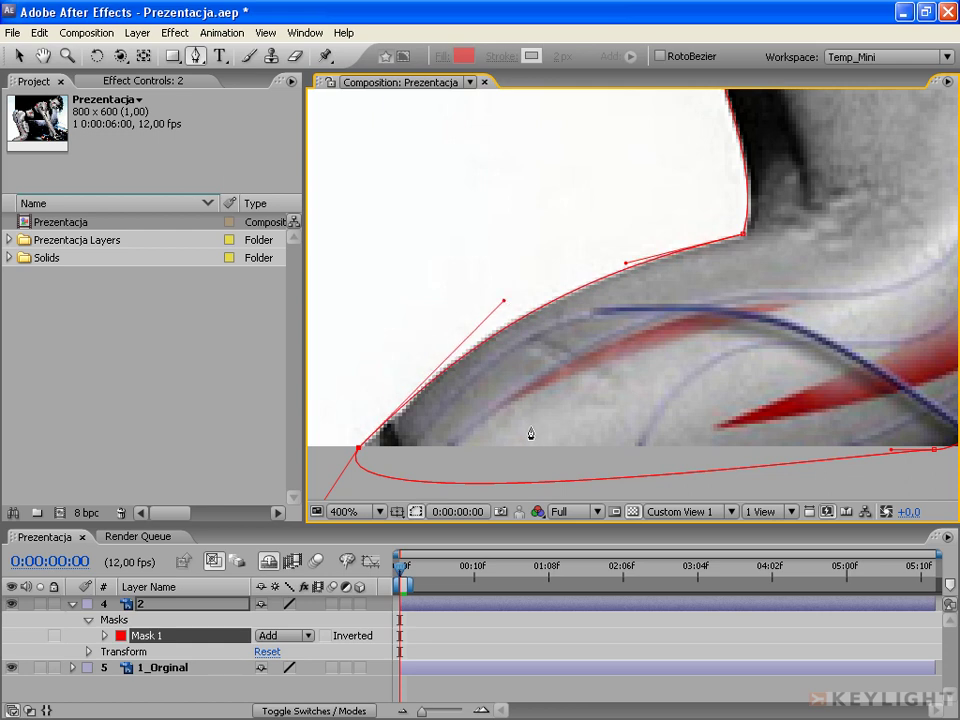
{"action": "left_click_drag", "start_coordinate": [529, 443], "coordinate": [524, 433]}
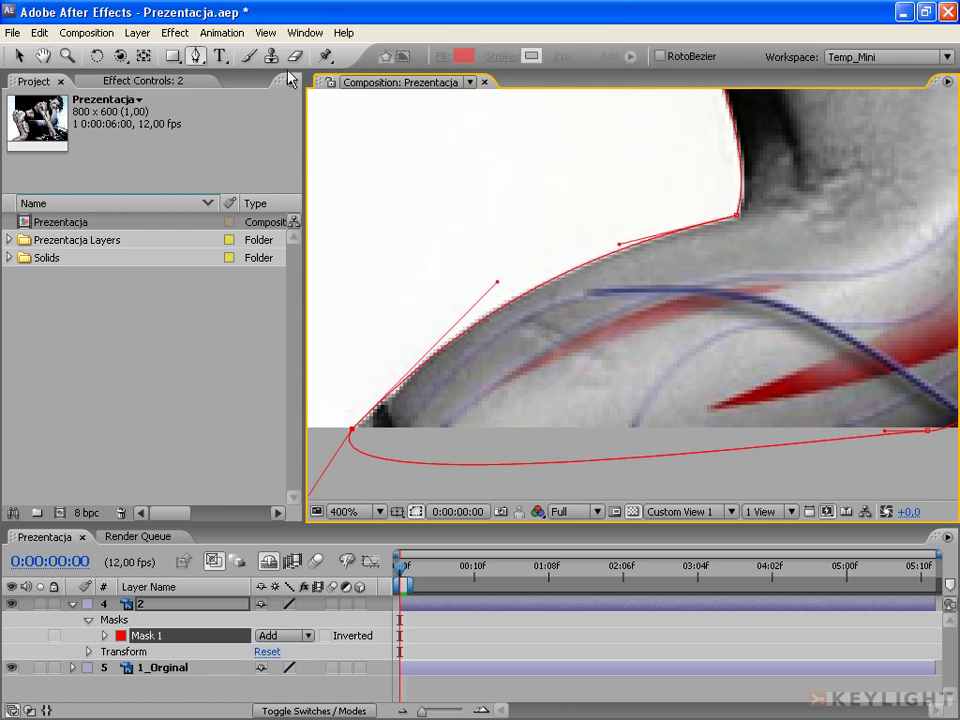
{"action": "left_click", "coordinate": [197, 57]}
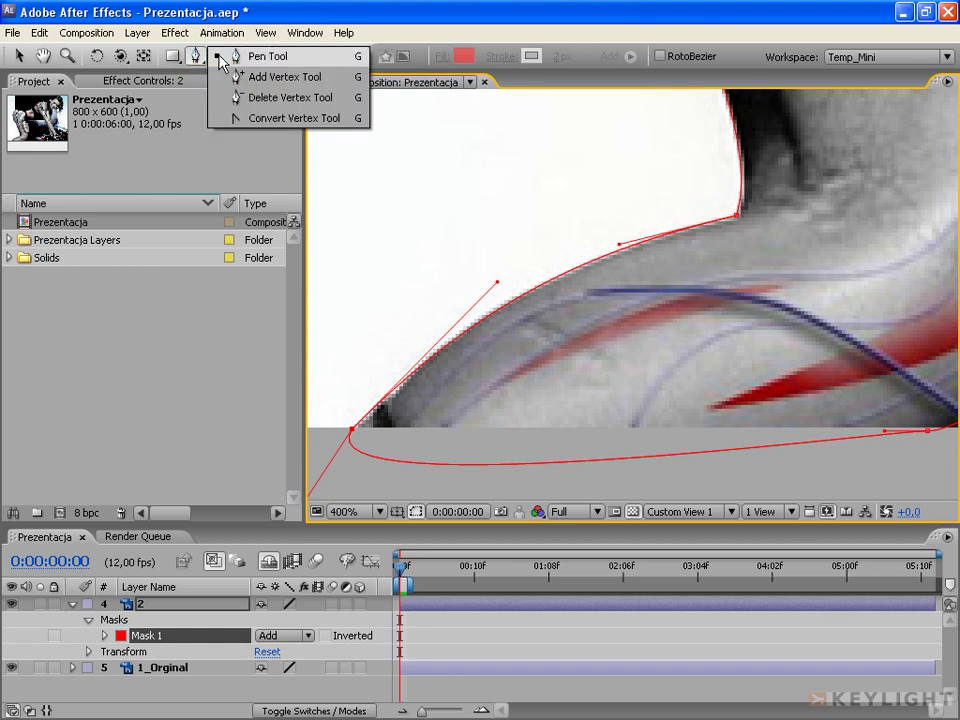
{"action": "left_click", "coordinate": [317, 122]}
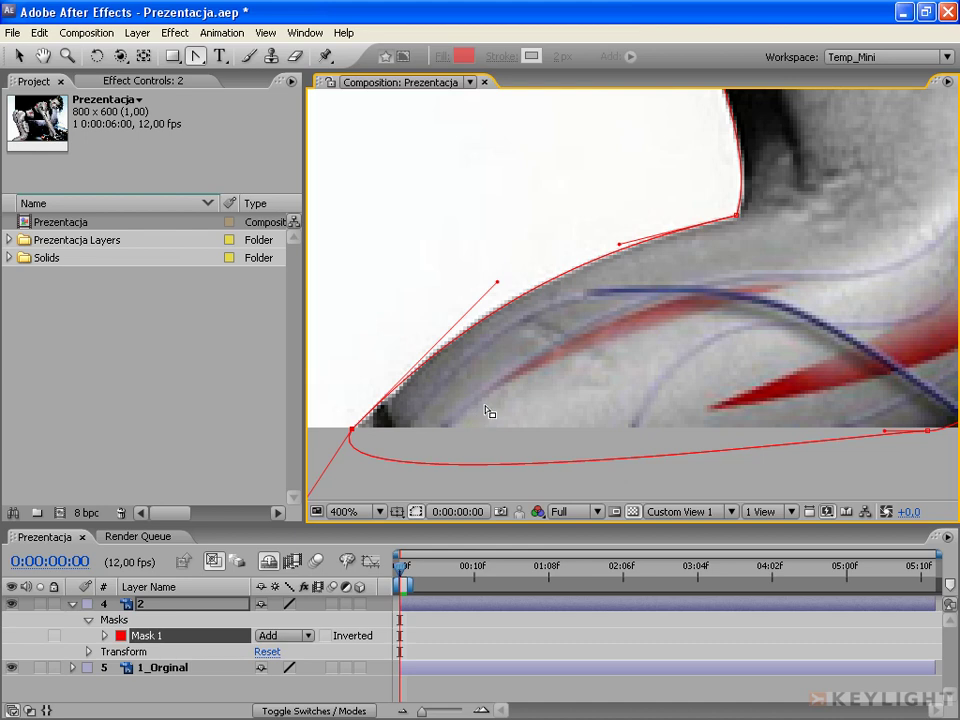
Move the lower-left mask vertex onto the leg's lower edge
{"action": "key", "text": "v"}
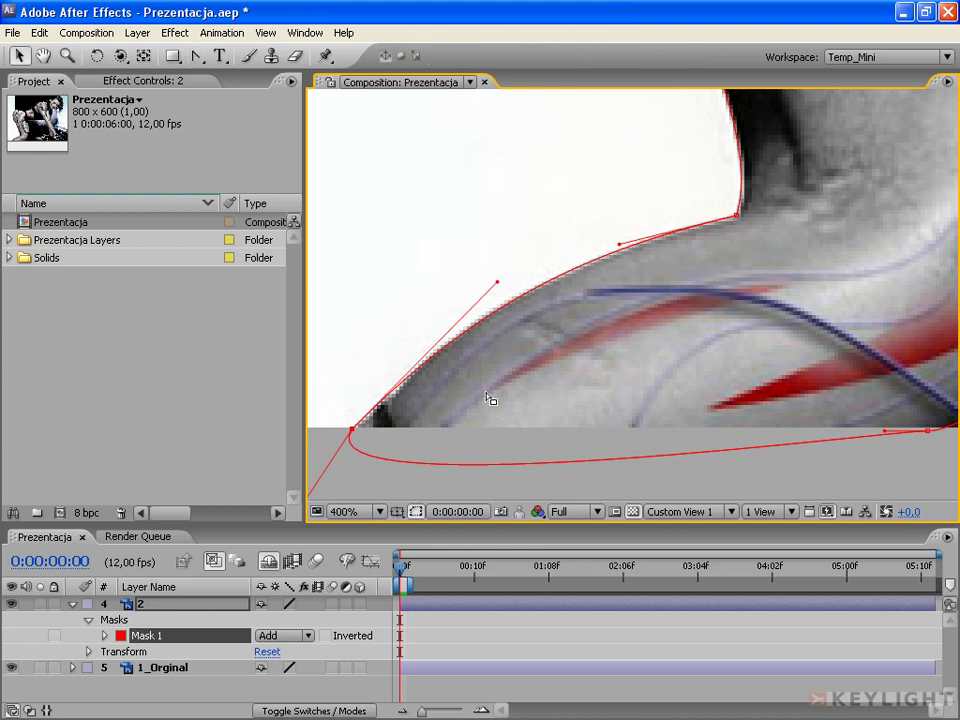
{"action": "key", "text": "g"}
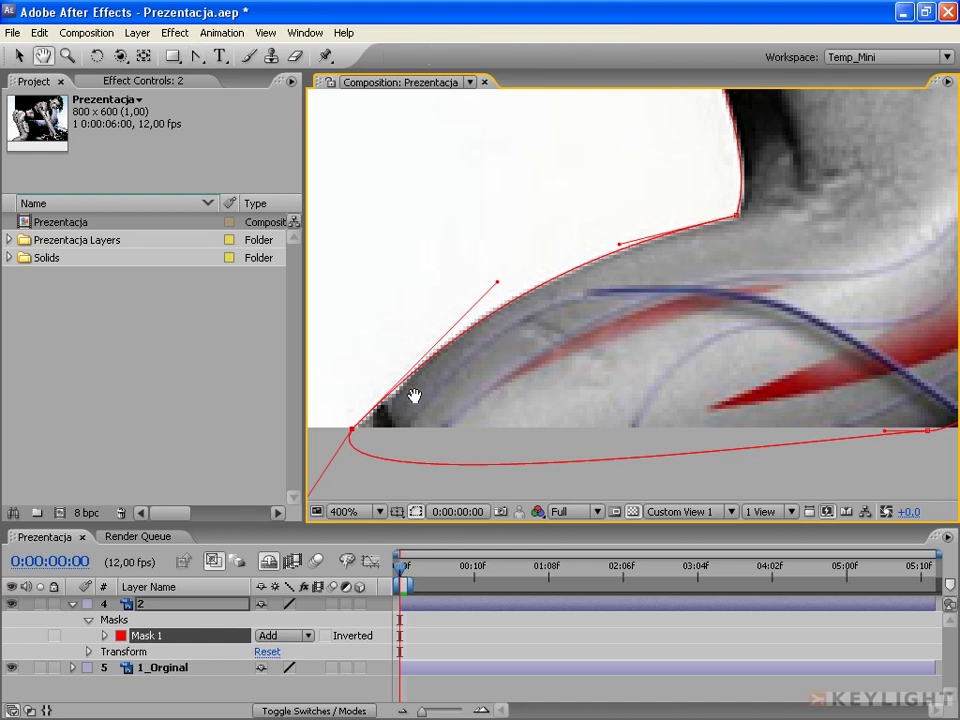
{"action": "left_click_drag", "start_coordinate": [413, 392], "coordinate": [489, 392]}
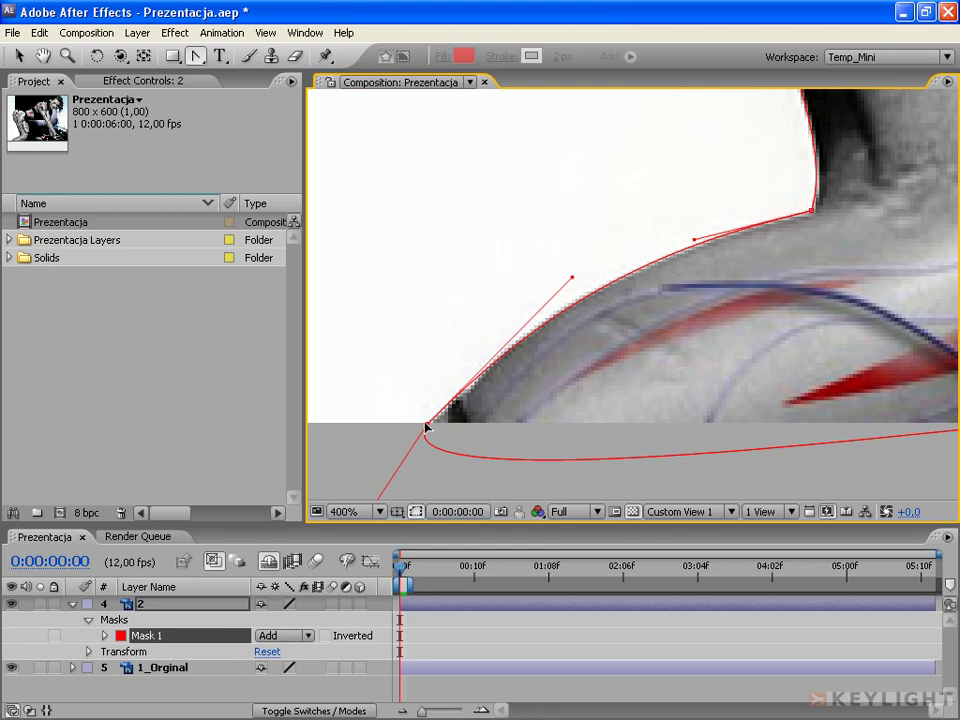
{"action": "mouse_move", "coordinate": [428, 428]}
{"action": "left_mouse_down"}
{"action": "mouse_move", "coordinate": [474, 384]}
{"action": "mouse_move", "coordinate": [728, 340]}
{"action": "left_mouse_up"}
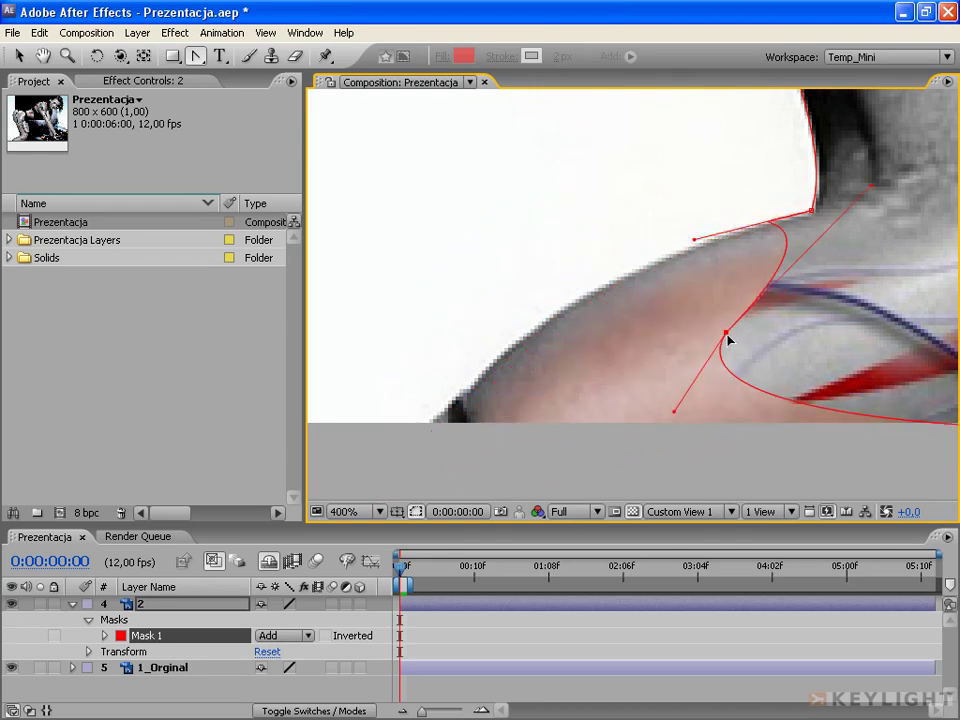
{"action": "left_click_drag", "start_coordinate": [727, 337], "coordinate": [446, 418]}
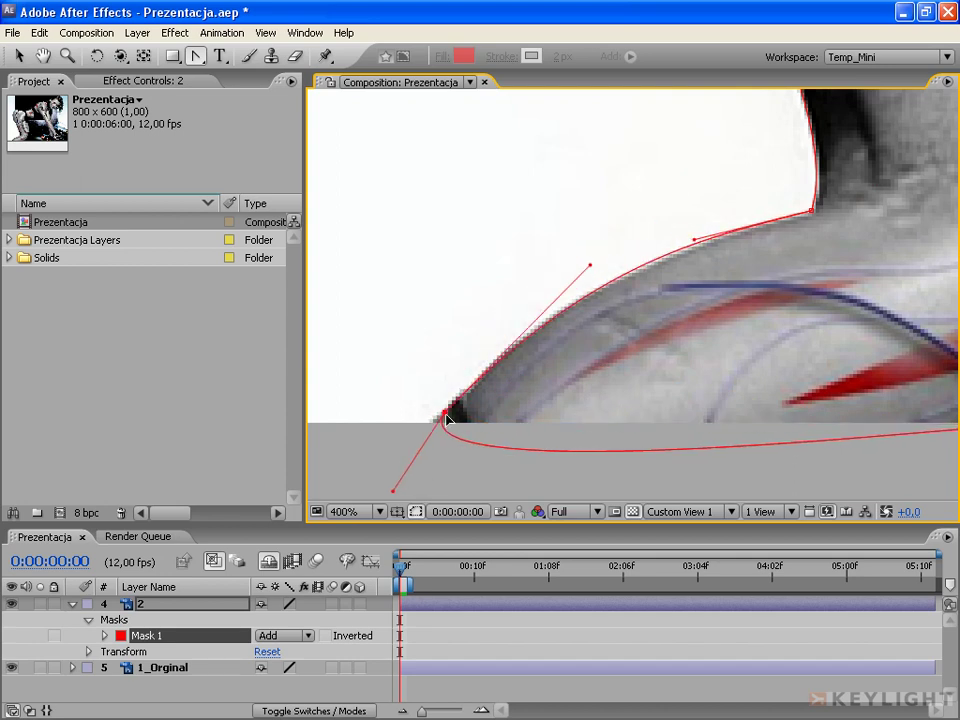
{"action": "key", "text": "comma"}
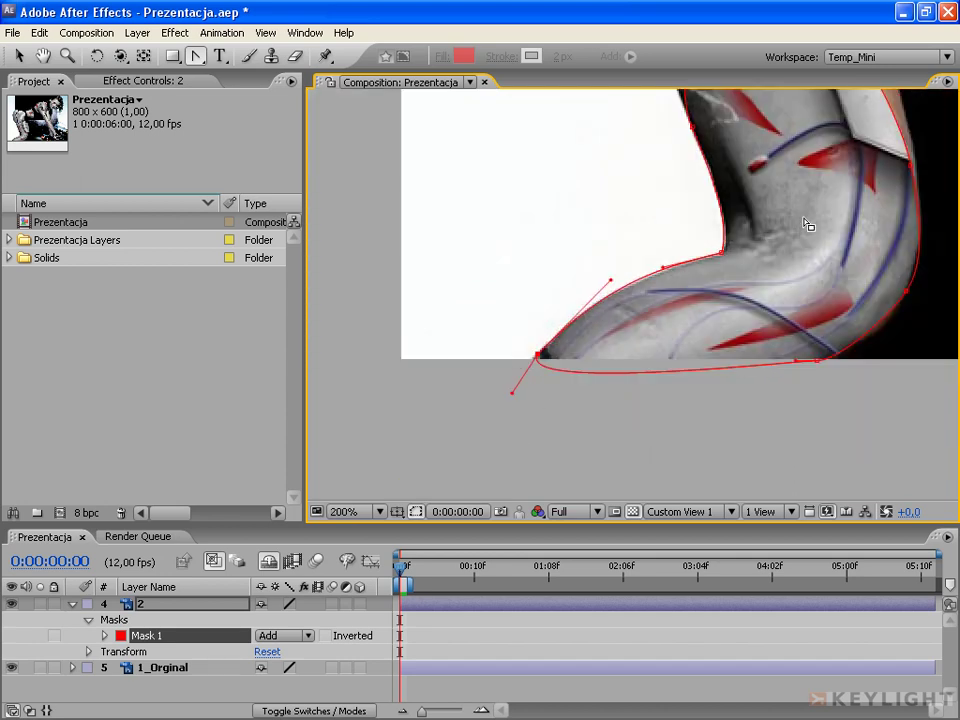
Delete the red mask from layer 2 in the timeline
{"action": "left_click_drag", "start_coordinate": [808, 225], "coordinate": [697, 320]}
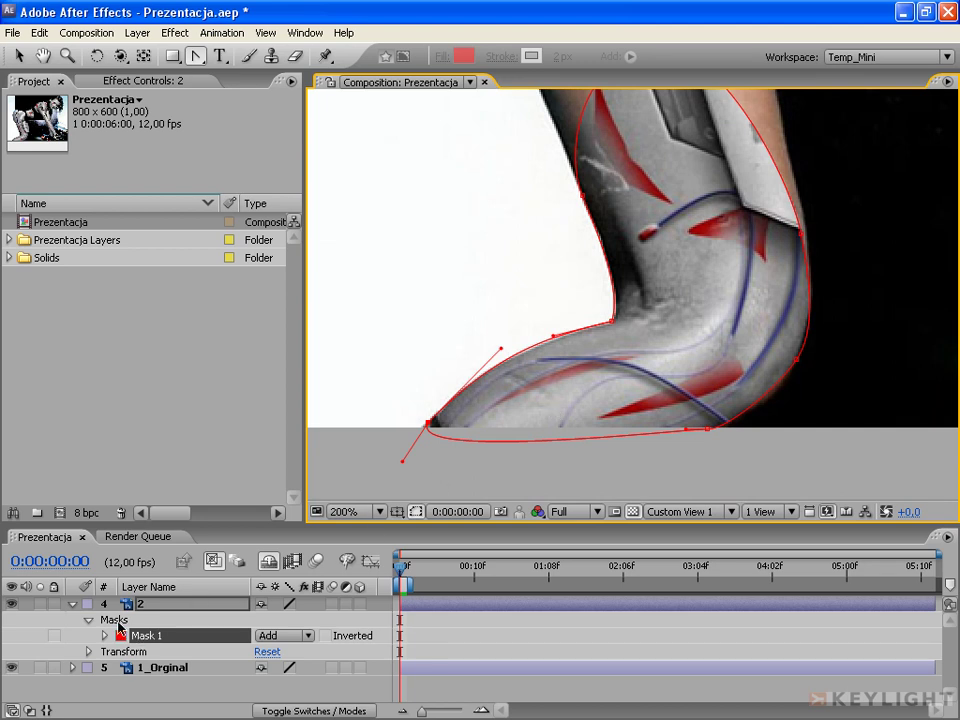
{"action": "left_click", "coordinate": [117, 624]}
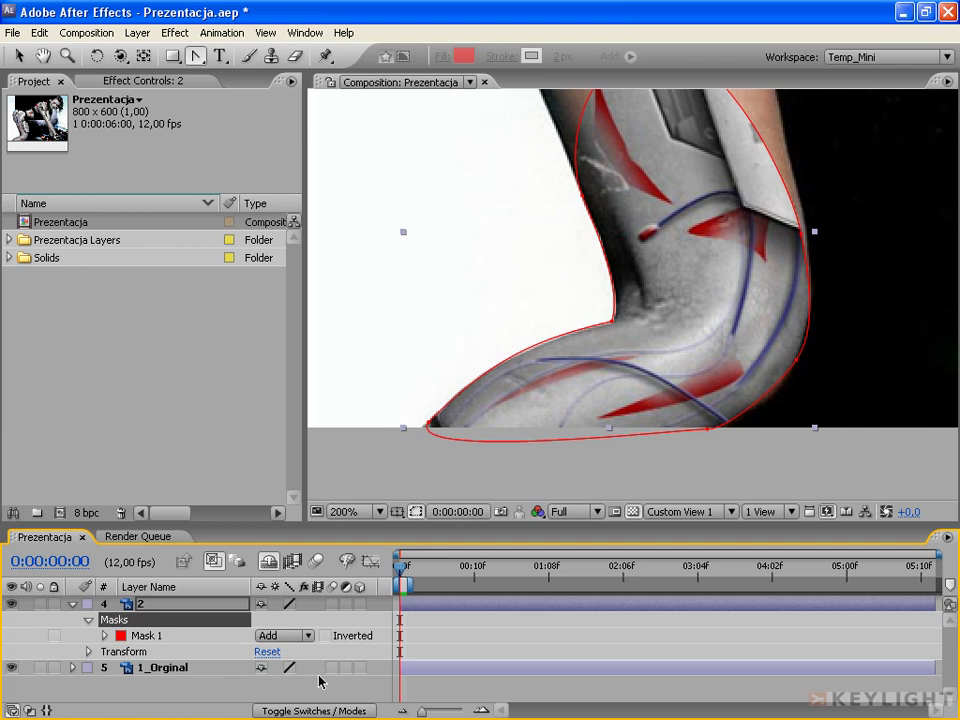
{"action": "key", "text": "Delete"}
{"action": "scroll", "coordinate": [573, 355], "scroll_direction": "down", "scroll_amount": 1}
{"action": "scroll", "coordinate": [661, 285], "scroll_direction": "down", "scroll_amount": 1}
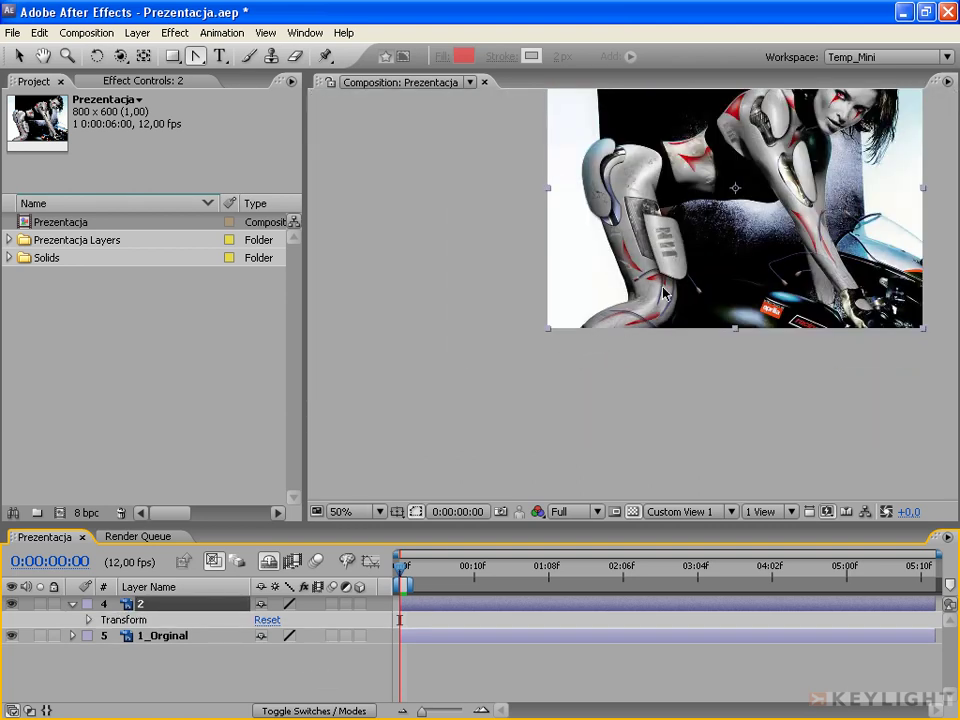
Reselect the Pen tool and frame the thigh and arm at 100% zoom
{"action": "key", "text": "h"}
{"action": "left_click_drag", "start_coordinate": [661, 285], "coordinate": [557, 335]}
{"action": "key", "text": "g"}
{"action": "key", "text": "period"}
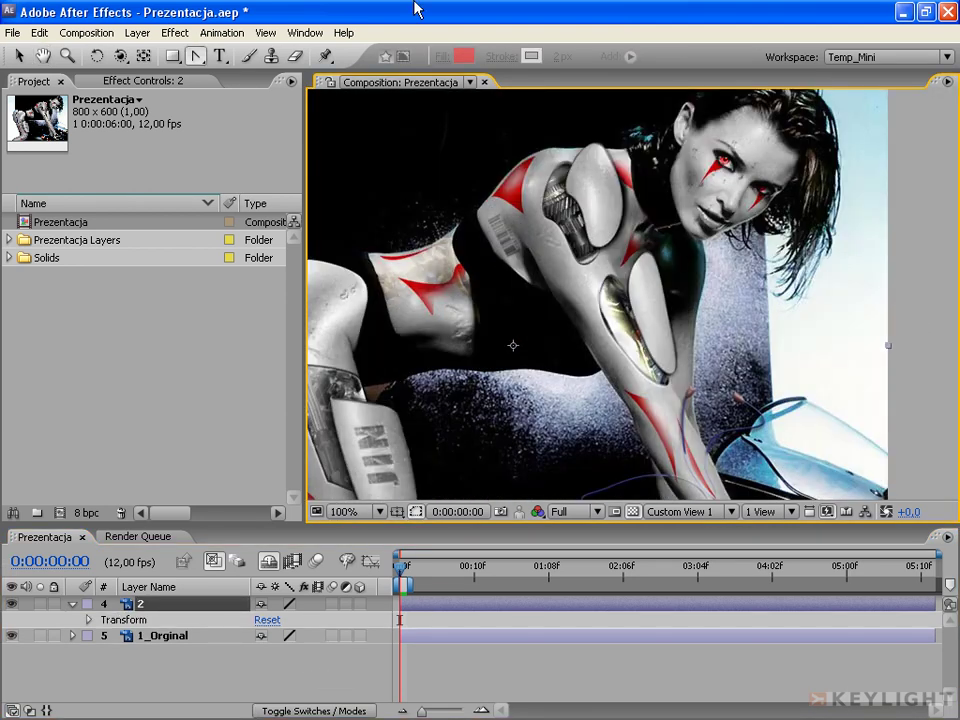
{"action": "left_click", "coordinate": [195, 58]}
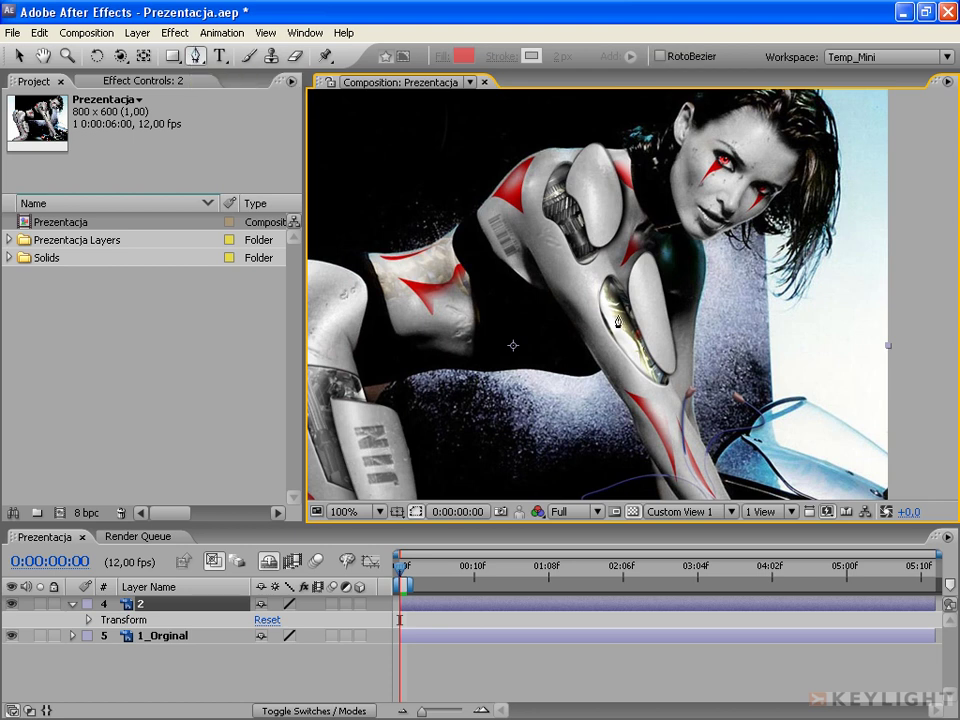
{"action": "key", "text": "comma"}
{"action": "left_click_drag", "start_coordinate": [430, 240], "coordinate": [441, 228]}
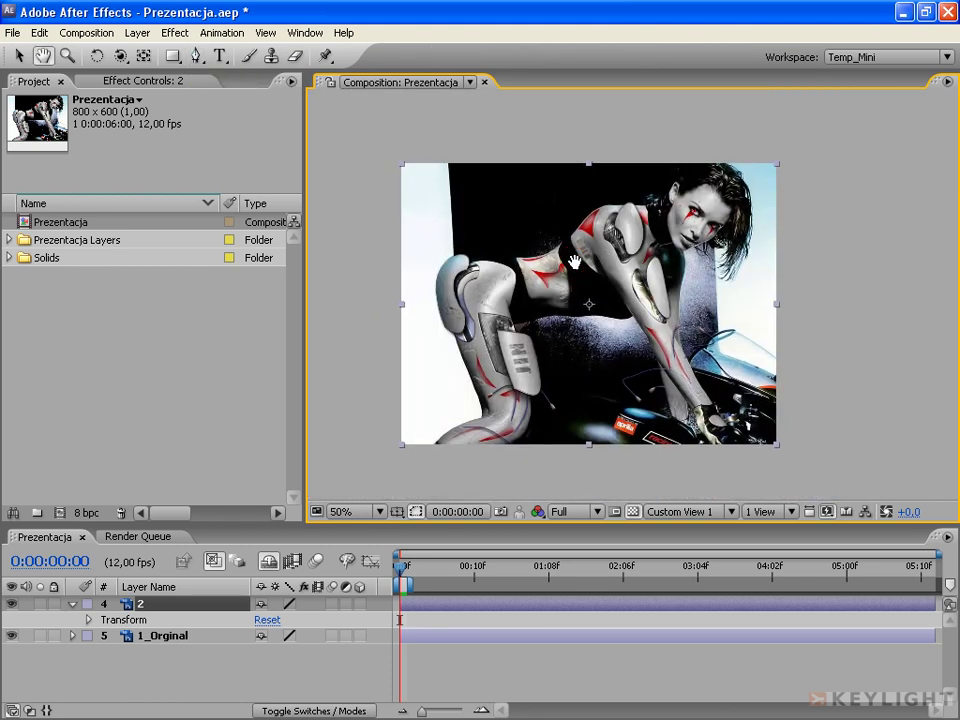
{"action": "key", "text": "period"}
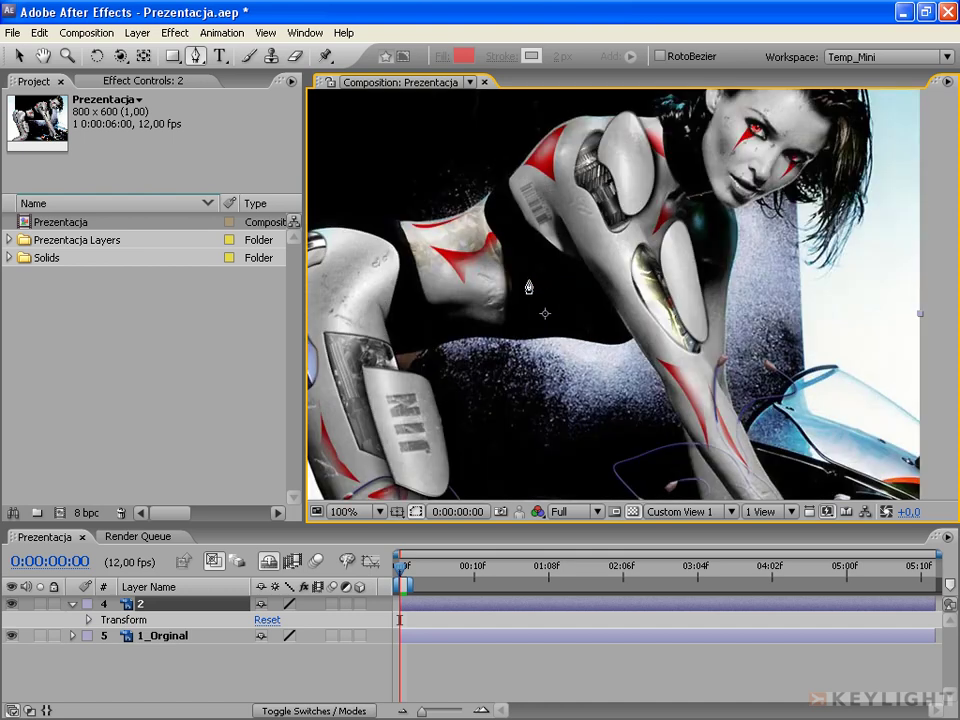
{"action": "key", "text": "h"}
{"action": "left_click_drag", "start_coordinate": [489, 289], "coordinate": [560, 292]}
{"action": "key", "text": "g"}
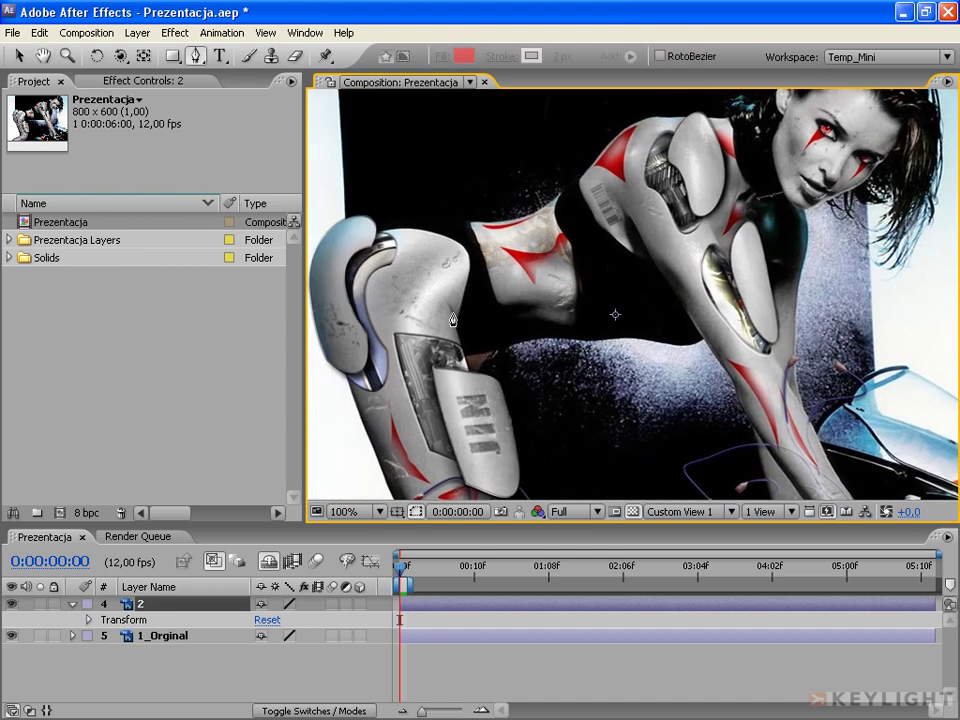
Draw a two-point curved open path from the thigh to the arm, then select the new Mask 1
{"action": "left_click_drag", "start_coordinate": [436, 320], "coordinate": [472, 240]}
{"action": "mouse_move", "coordinate": [472, 240]}
{"action": "left_mouse_down"}
{"action": "mouse_move", "coordinate": [406, 238]}
{"action": "mouse_move", "coordinate": [533, 306]}
{"action": "mouse_move", "coordinate": [505, 248]}
{"action": "left_mouse_up"}
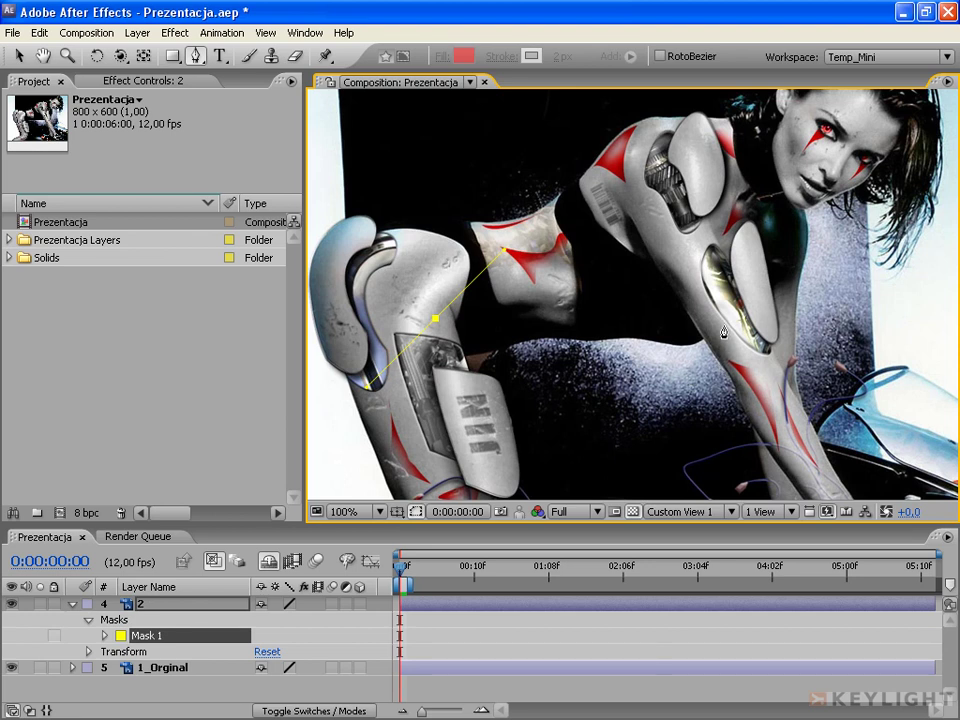
{"action": "left_click_drag", "start_coordinate": [720, 318], "coordinate": [755, 353]}
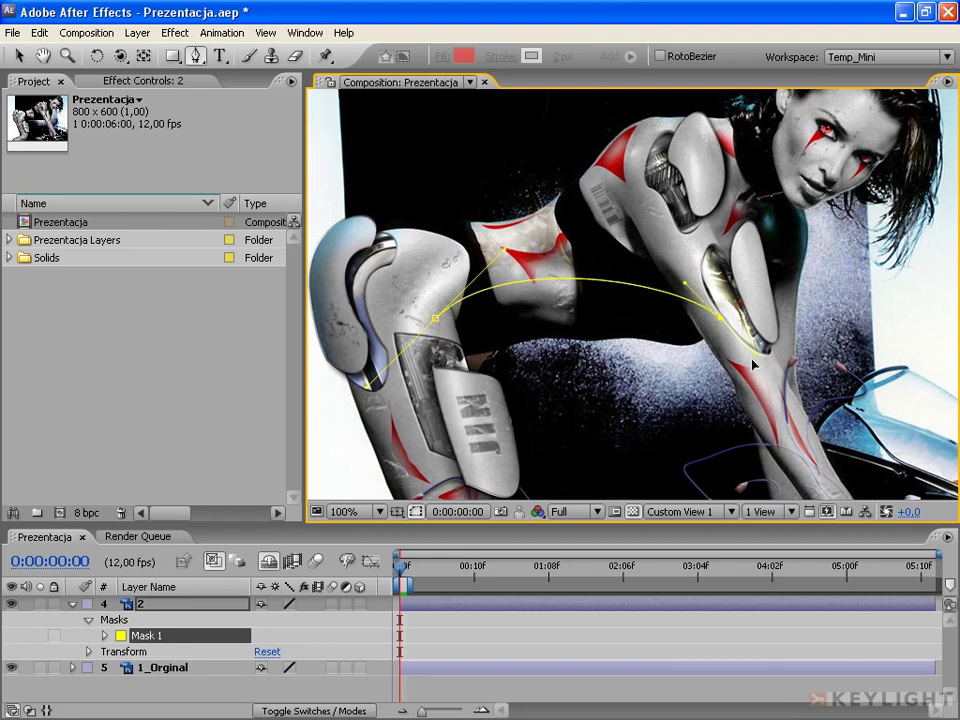
{"action": "left_click_drag", "start_coordinate": [752, 362], "coordinate": [791, 393]}
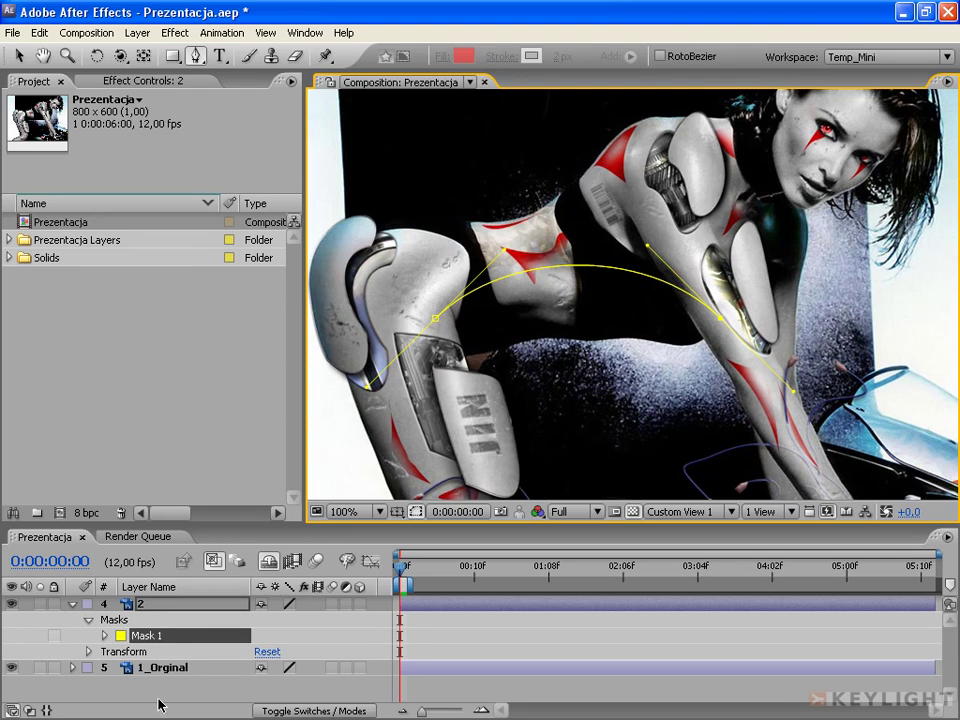
{"action": "left_click", "coordinate": [161, 668]}
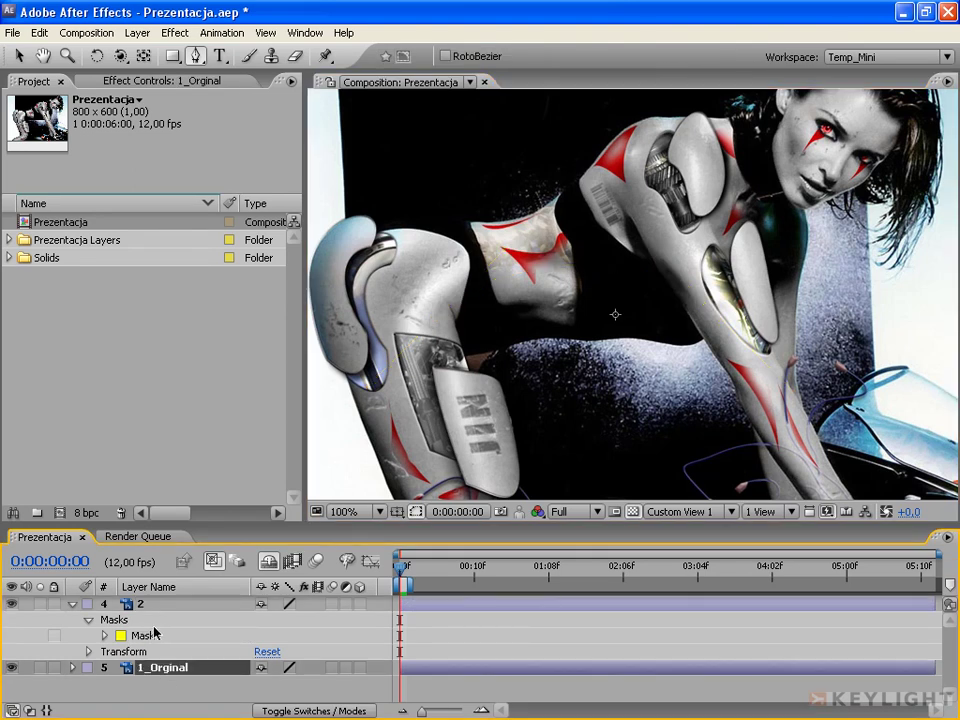
{"action": "left_click", "coordinate": [147, 637]}
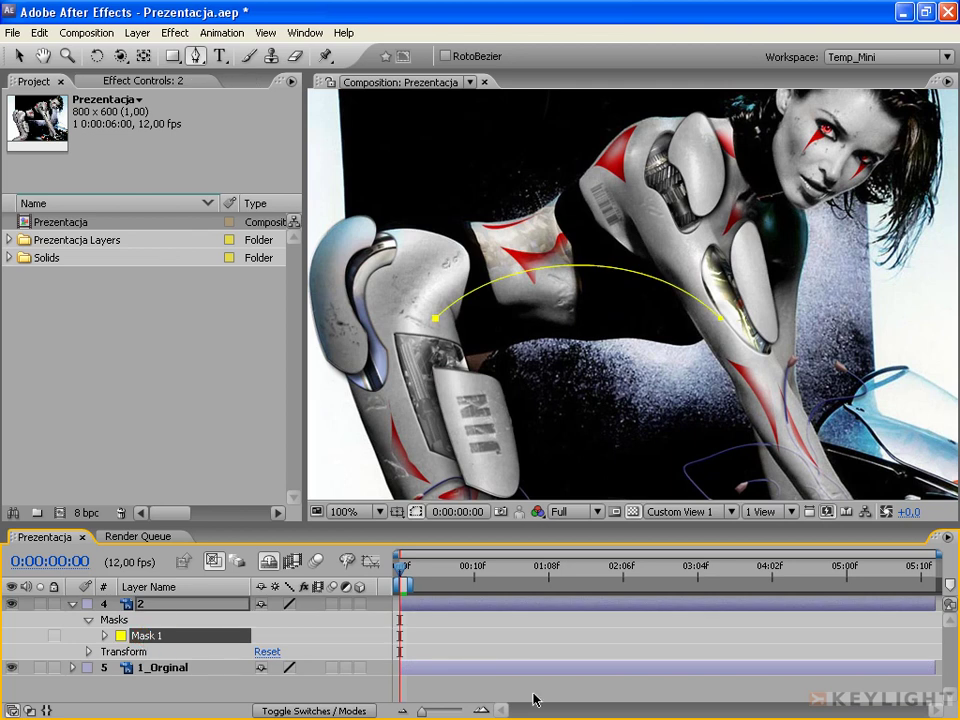
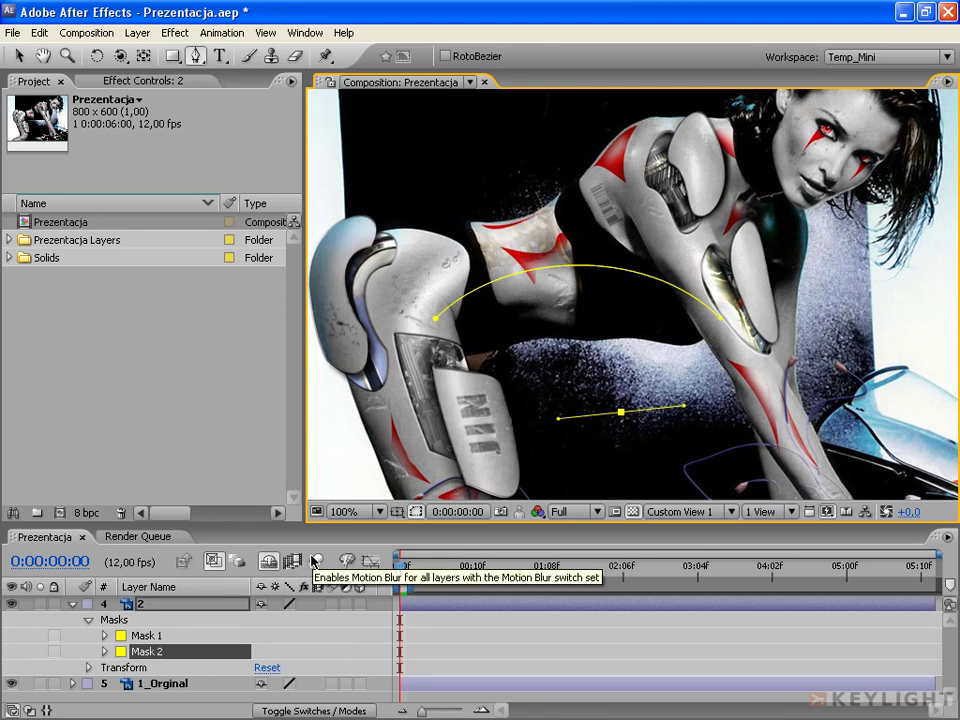
Delete the stray Mask 2 so only Mask 1 remains on layer 2
{"action": "key", "text": "Delete"}
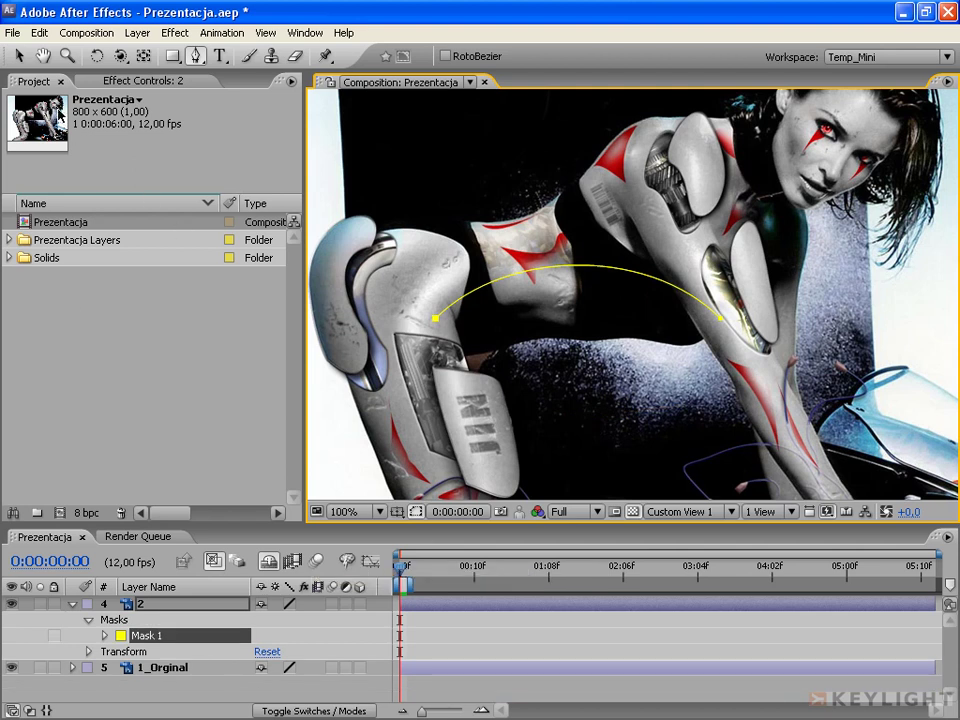
{"action": "left_click", "coordinate": [19, 56]}
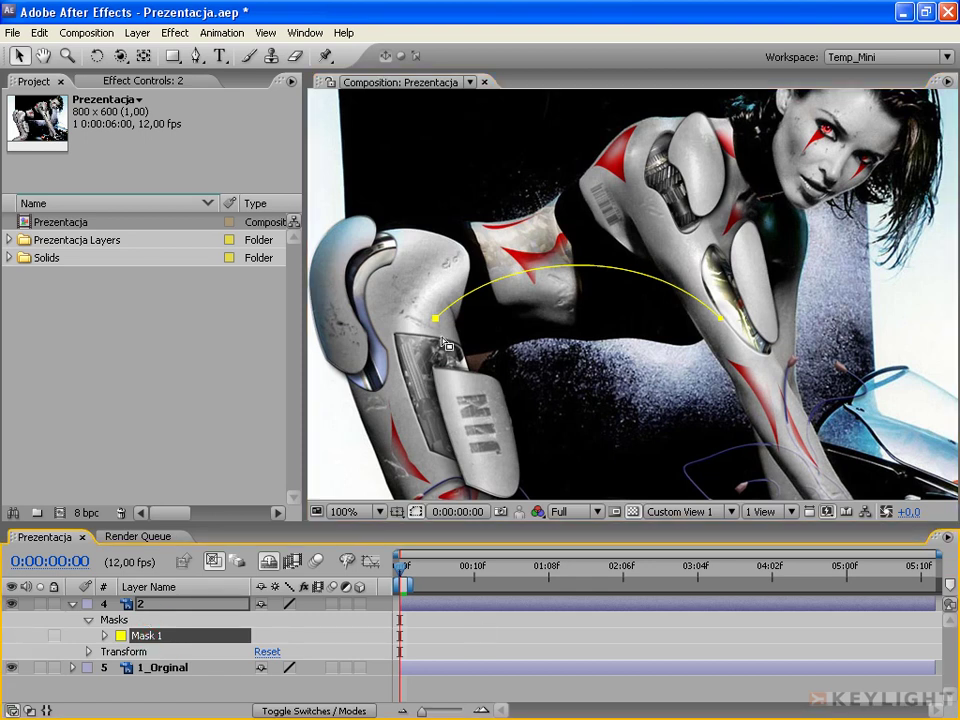
{"action": "scroll", "coordinate": [786, 325], "scroll_direction": "up", "scroll_amount": 1}
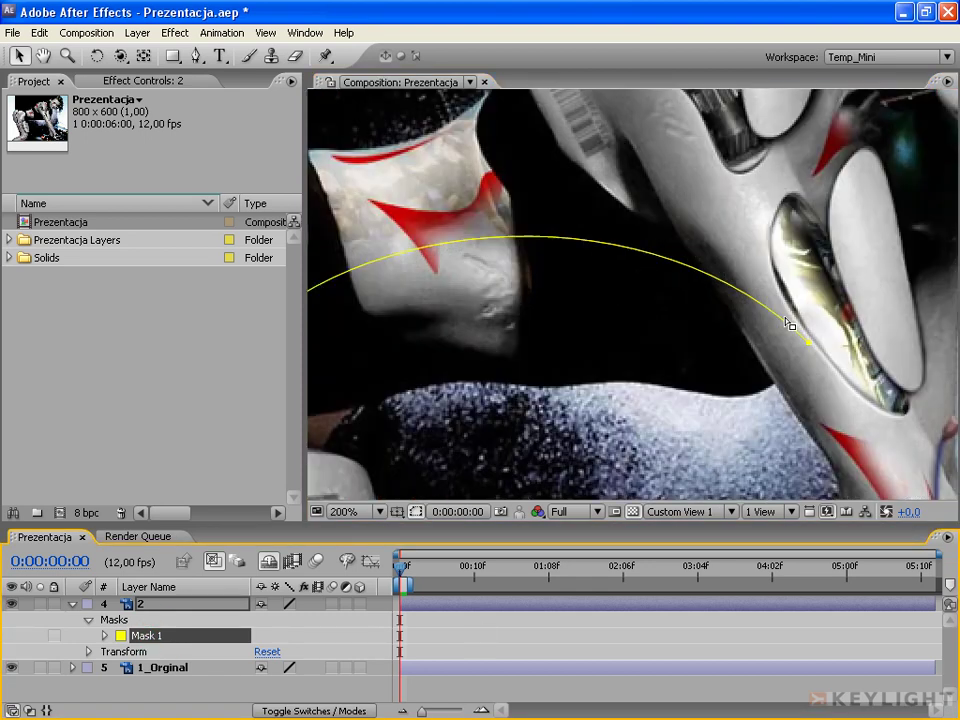
Inspect the curved Mask 1 path up close and select it to show its vertex handles
{"action": "key", "text": "h"}
{"action": "mouse_move", "coordinate": [536, 368]}
{"action": "left_mouse_down"}
{"action": "mouse_move", "coordinate": [602, 345]}
{"action": "mouse_move", "coordinate": [614, 369]}
{"action": "left_mouse_up"}
{"action": "key", "text": "v"}
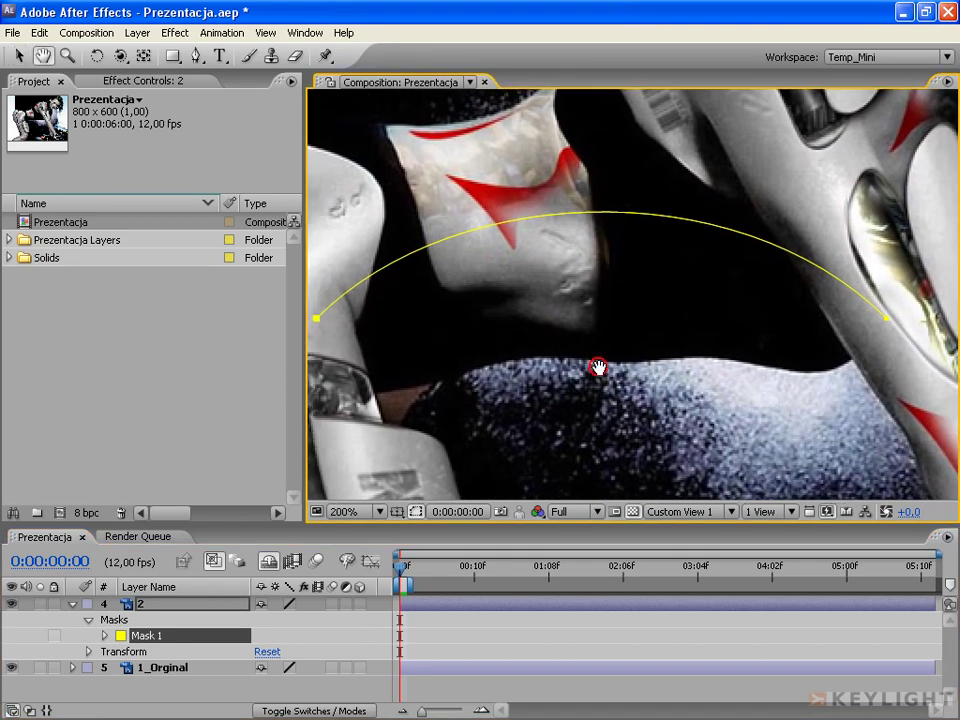
{"action": "left_click", "coordinate": [903, 320]}
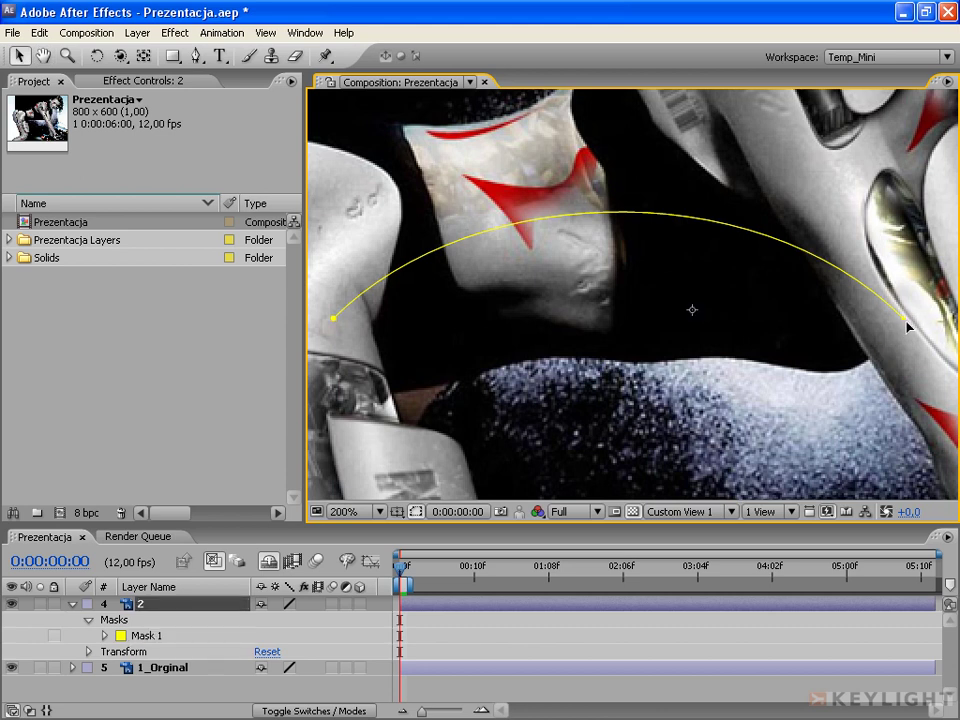
{"action": "left_click", "coordinate": [903, 321]}
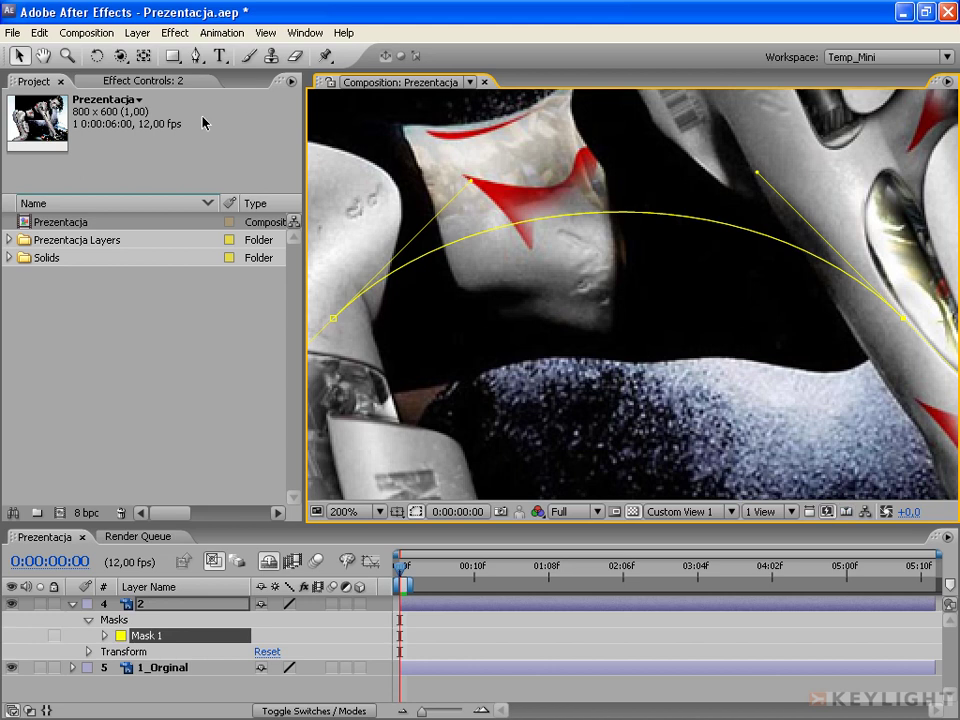
{"action": "left_click", "coordinate": [196, 56]}
Add a third vertex below Mask 1 and set the path to Closed, looping around the leg and arm
{"action": "key", "text": "slash"}
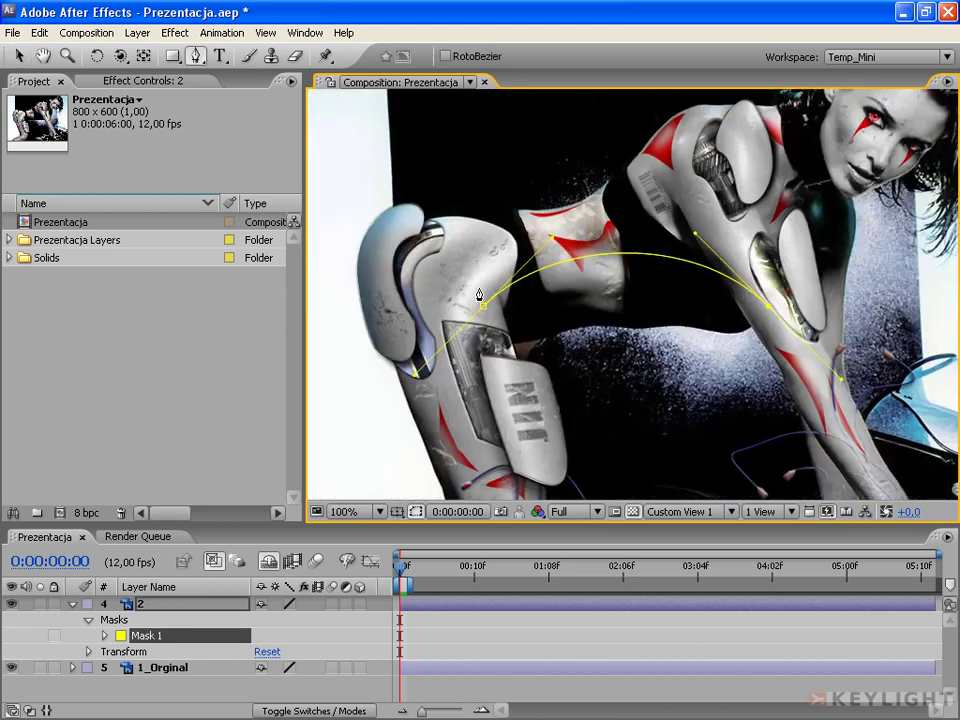
{"action": "mouse_move", "coordinate": [683, 432]}
{"action": "left_mouse_down"}
{"action": "mouse_move", "coordinate": [482, 427]}
{"action": "mouse_move", "coordinate": [533, 427]}
{"action": "left_mouse_up"}
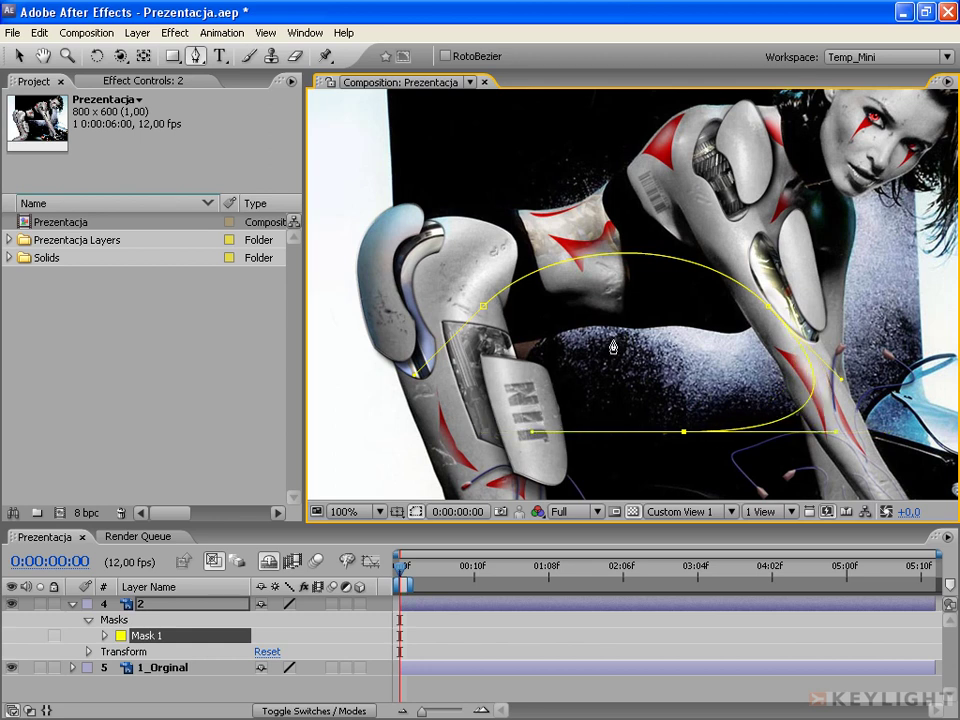
{"action": "right_click", "coordinate": [619, 292]}
{"action": "mouse_move", "coordinate": [680, 316]}
{"action": "left_click", "coordinate": [520, 333]}
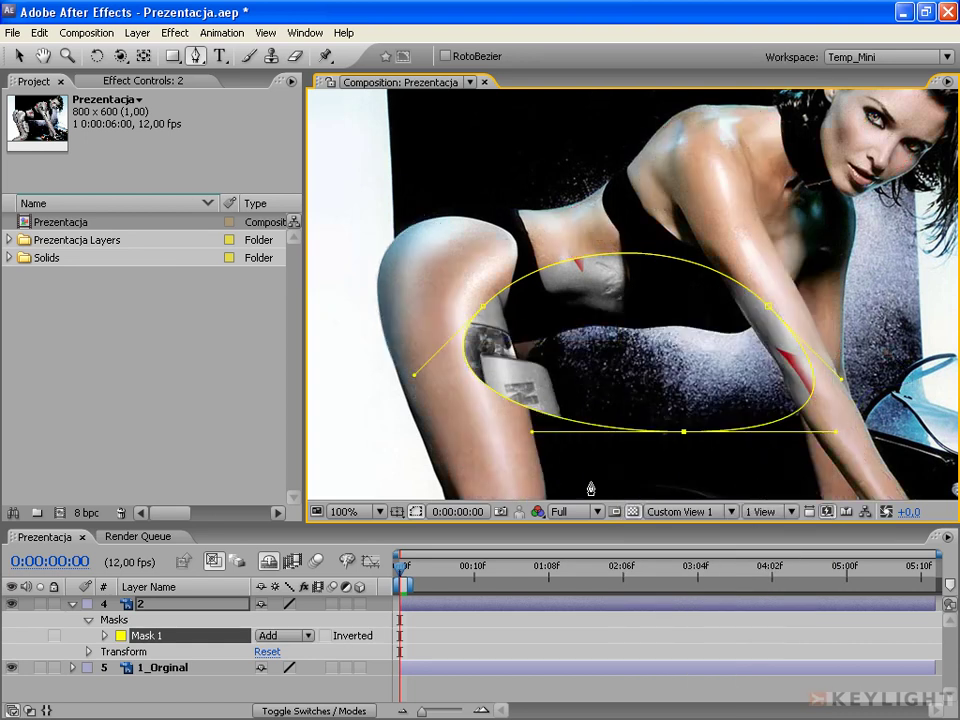
{"action": "left_click", "coordinate": [221, 155]}
Turn on RotoBezier so the mask curves smooth automatically
{"action": "left_click", "coordinate": [443, 56]}
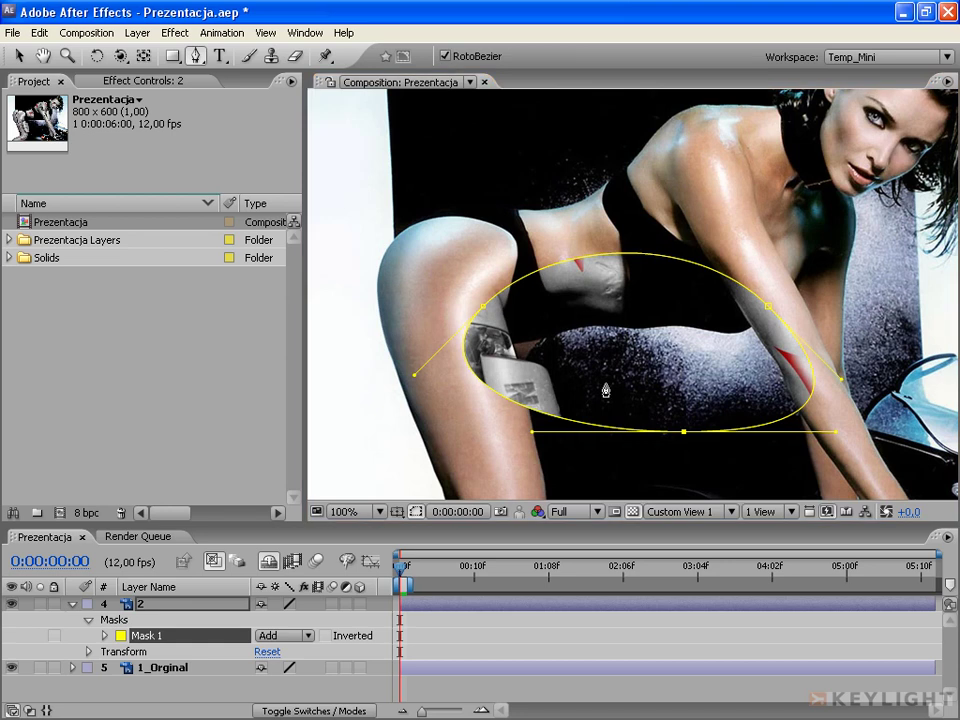
{"action": "key", "text": "h"}
{"action": "mouse_move", "coordinate": [639, 279]}
{"action": "left_mouse_down"}
{"action": "mouse_move", "coordinate": [618, 305]}
{"action": "mouse_move", "coordinate": [606, 381]}
{"action": "mouse_move", "coordinate": [596, 364]}
{"action": "left_mouse_up"}
{"action": "key", "text": "g"}
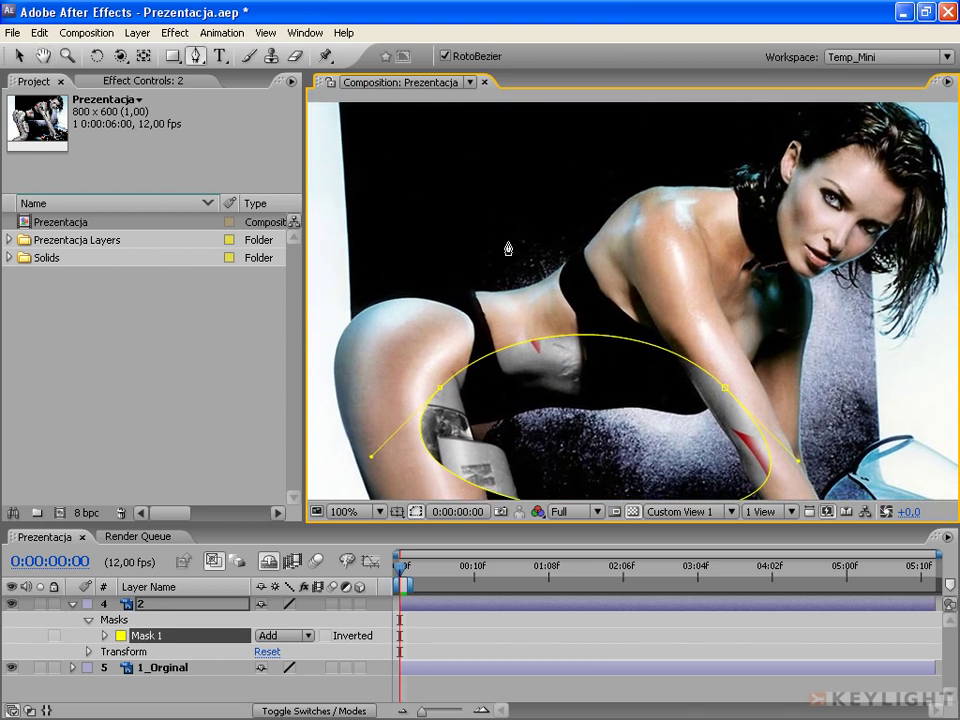
Draw Mask 2 with six RotoBezier points around the shoulder and neck, closing it at the first point
{"action": "left_click", "coordinate": [388, 176]}
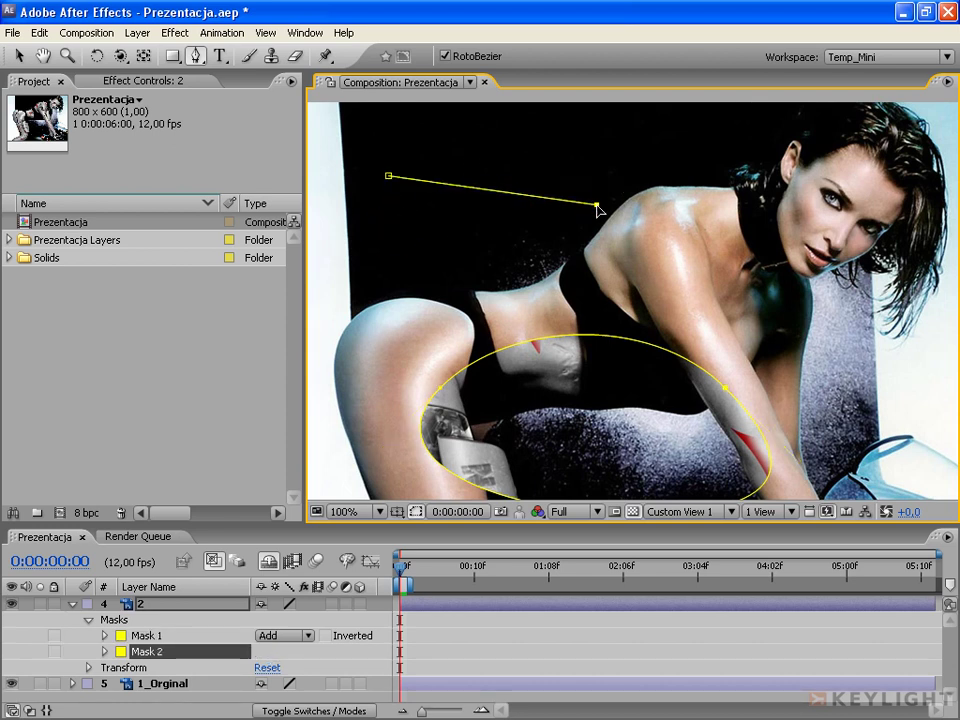
{"action": "left_click", "coordinate": [576, 267]}
{"action": "left_click", "coordinate": [746, 241]}
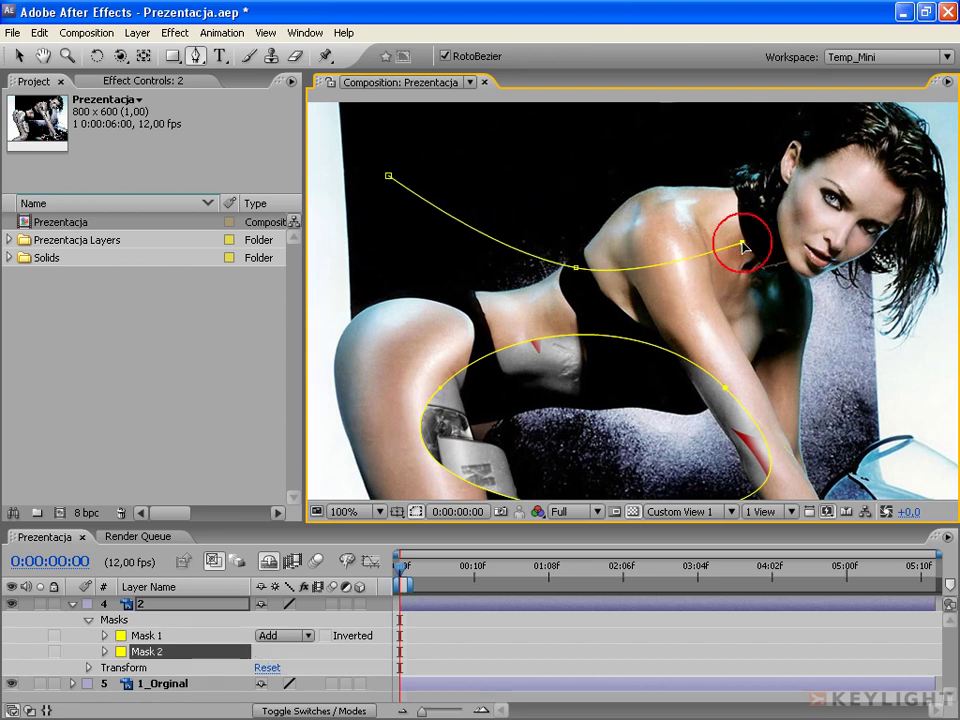
{"action": "mouse_move", "coordinate": [653, 146]}
{"action": "left_mouse_down"}
{"action": "mouse_move", "coordinate": [588, 166]}
{"action": "mouse_move", "coordinate": [652, 168]}
{"action": "left_mouse_up"}
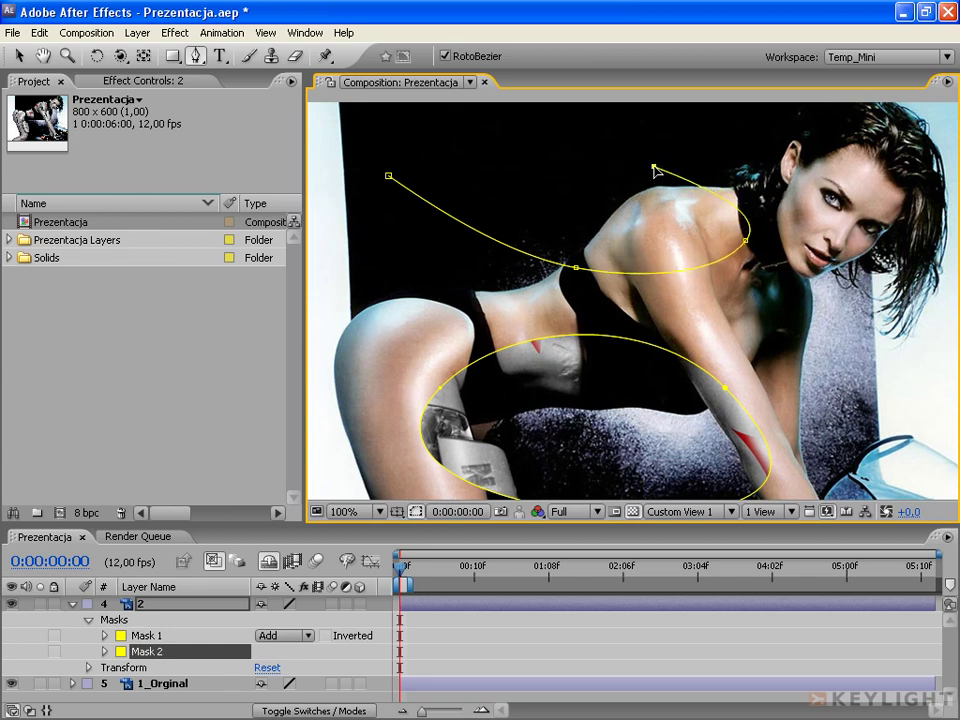
{"action": "left_click_drag", "start_coordinate": [651, 165], "coordinate": [640, 165]}
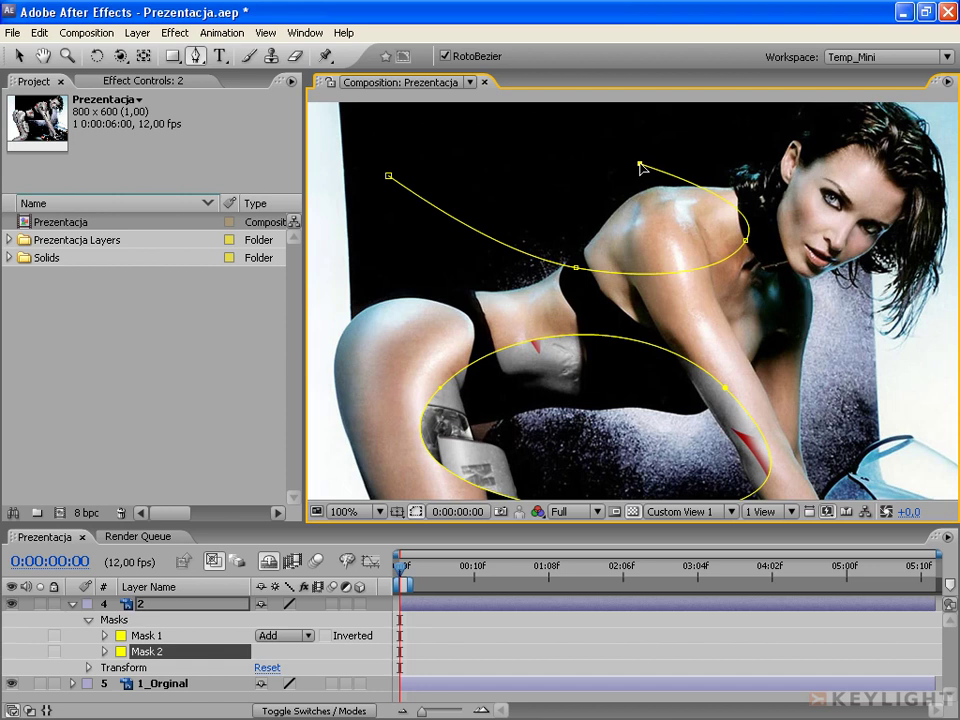
{"action": "mouse_move", "coordinate": [481, 185]}
{"action": "left_mouse_down"}
{"action": "mouse_move", "coordinate": [507, 240]}
{"action": "mouse_move", "coordinate": [624, 186]}
{"action": "mouse_move", "coordinate": [540, 197]}
{"action": "left_mouse_up"}
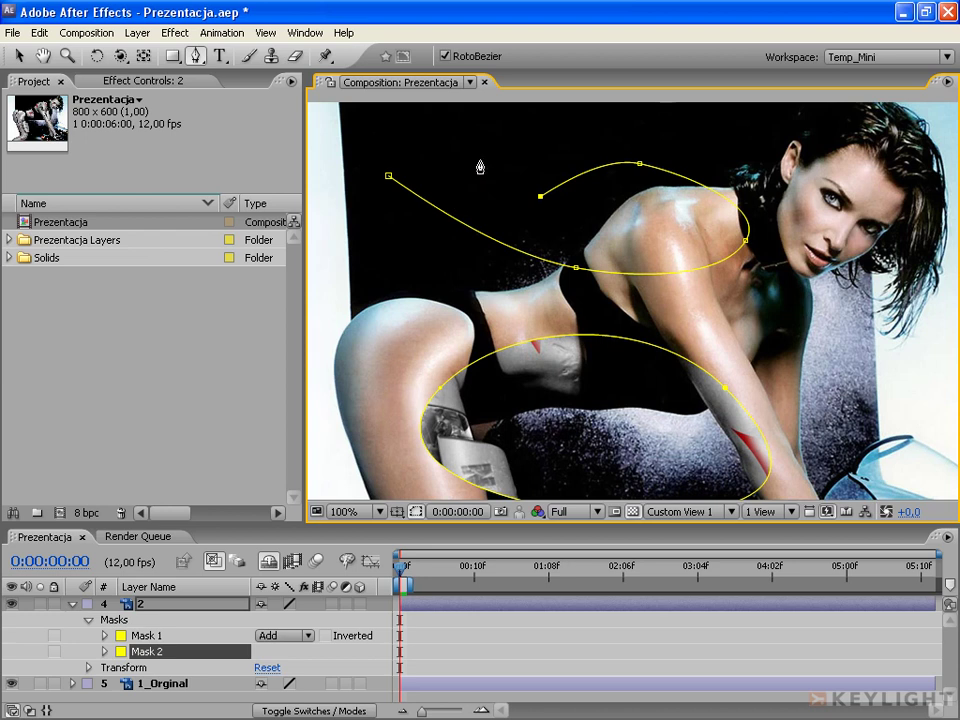
{"action": "left_click_drag", "start_coordinate": [478, 144], "coordinate": [472, 125]}
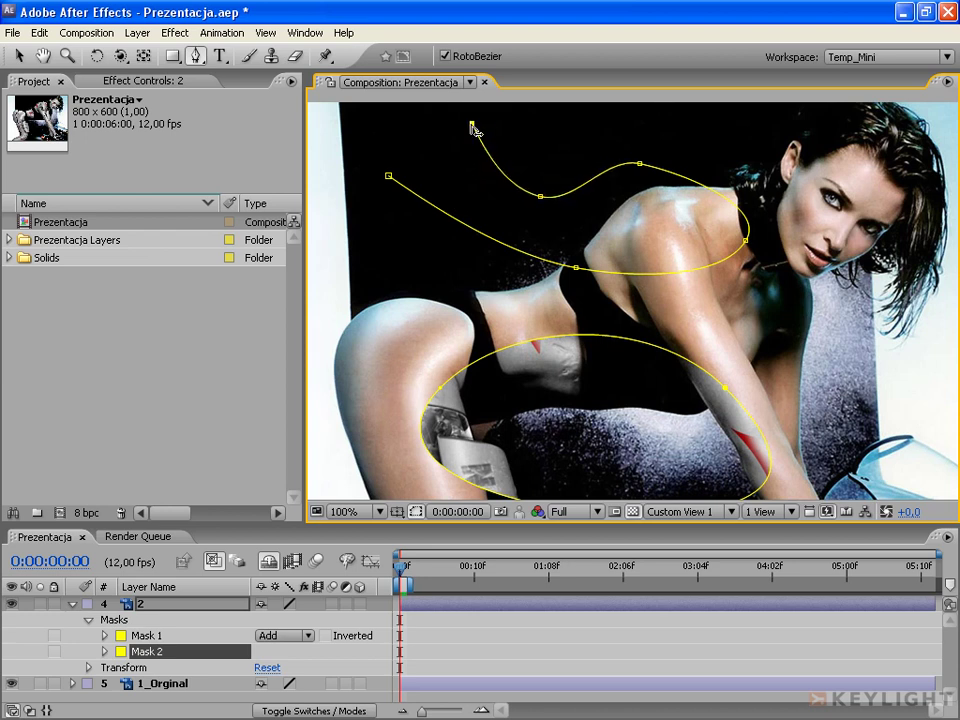
{"action": "left_click", "coordinate": [388, 177]}
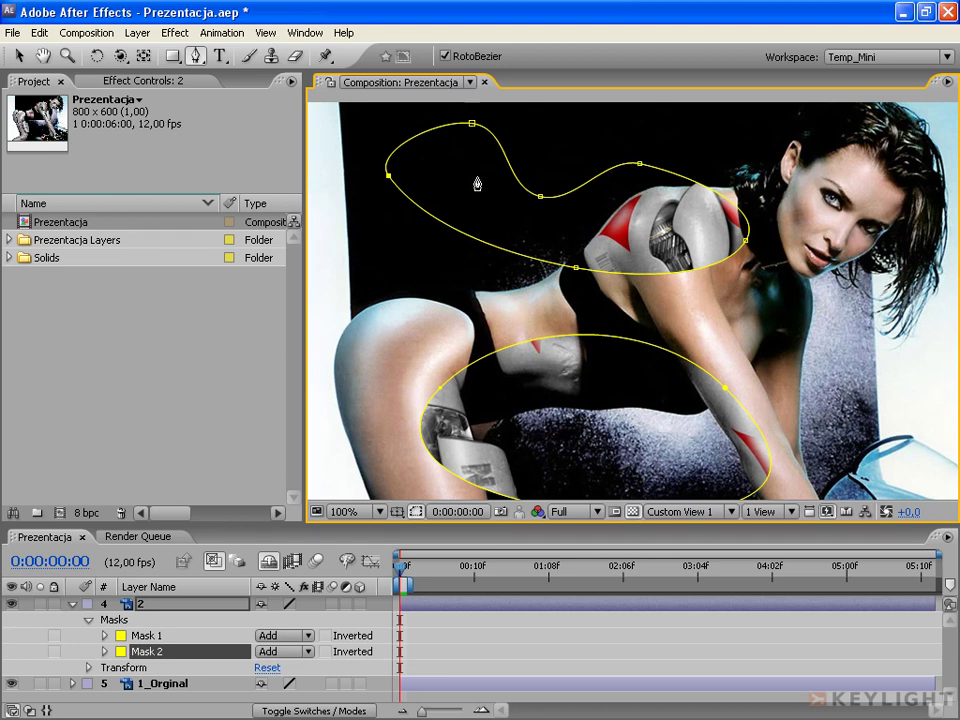
Make the middle dip and top shoulder points sharp corners, and reshape the neck point to stay rounded
{"action": "left_click", "coordinate": [540, 197]}
{"action": "left_click", "coordinate": [540, 196], "text": "alt"}
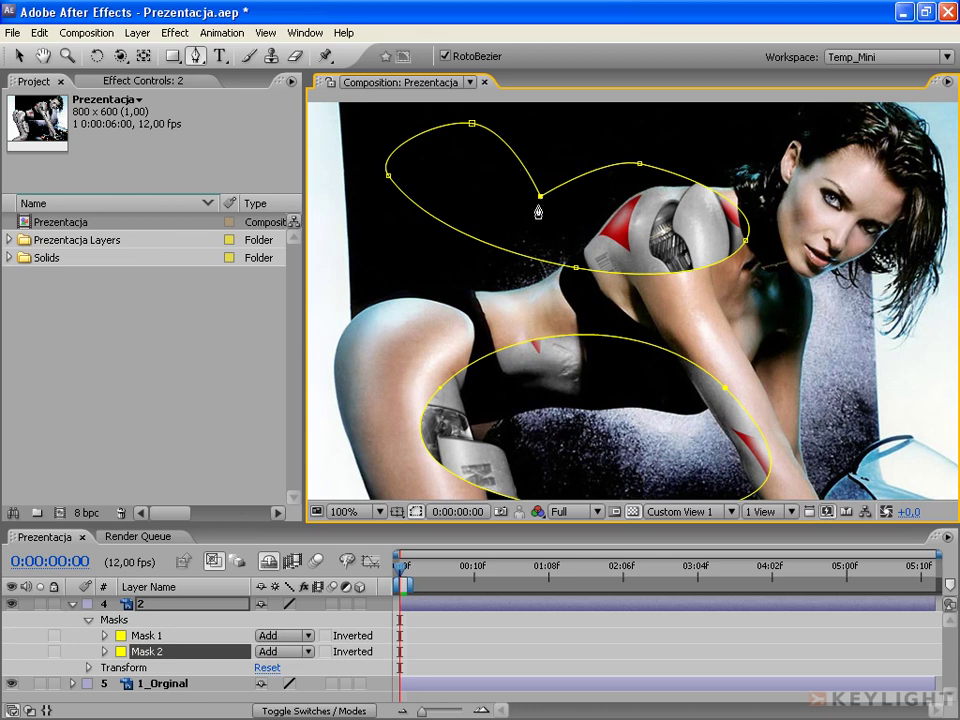
{"action": "left_click", "coordinate": [640, 164], "text": "alt"}
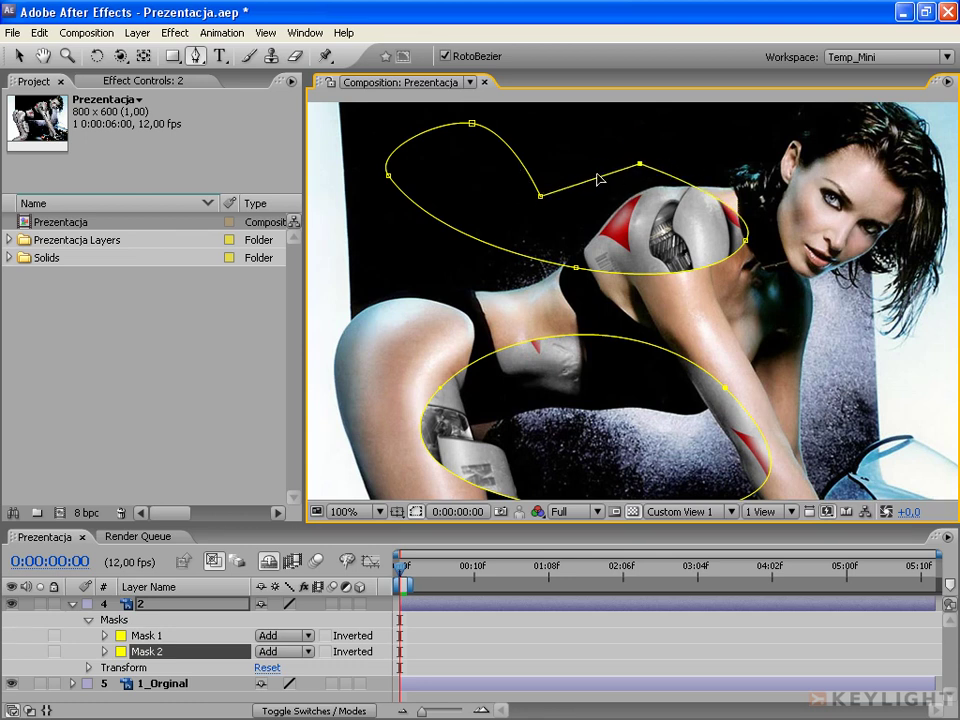
{"action": "left_click_drag", "start_coordinate": [746, 241], "coordinate": [732, 188]}
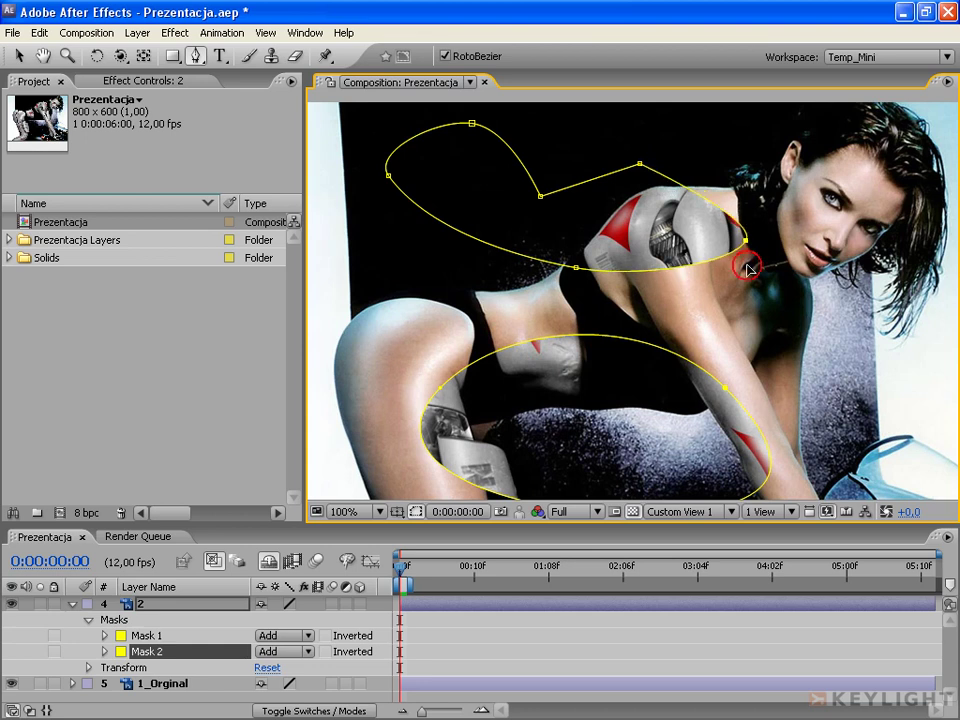